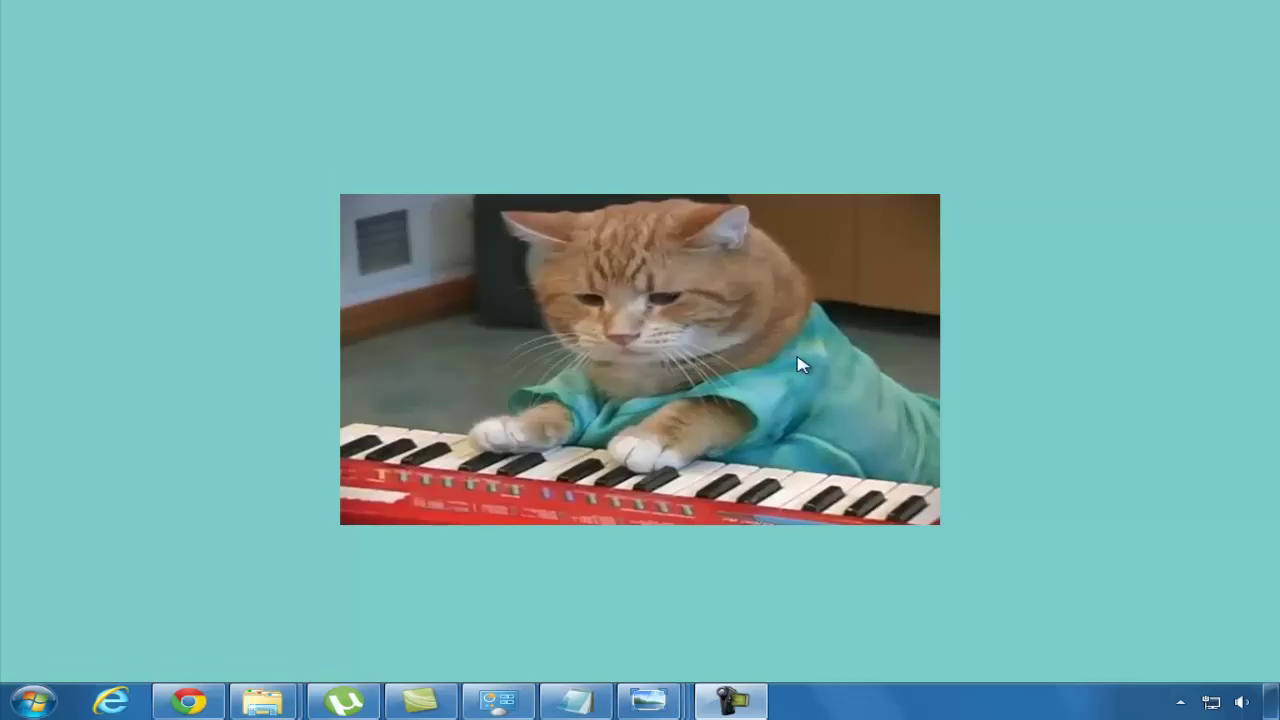
# Step: Bring up the Tutorial CTK 800 folder and view the Teclado Casio CTK 800 photo
pyautogui.click(264, 699)
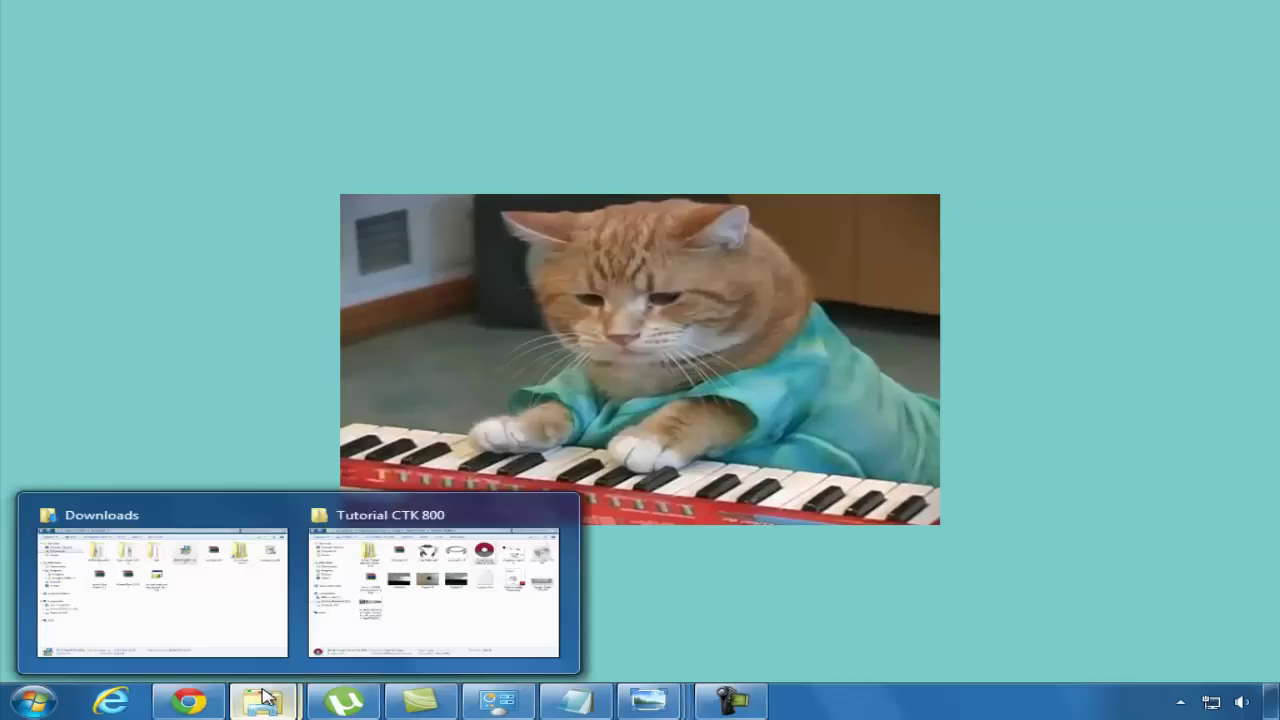
pyautogui.click(372, 588)
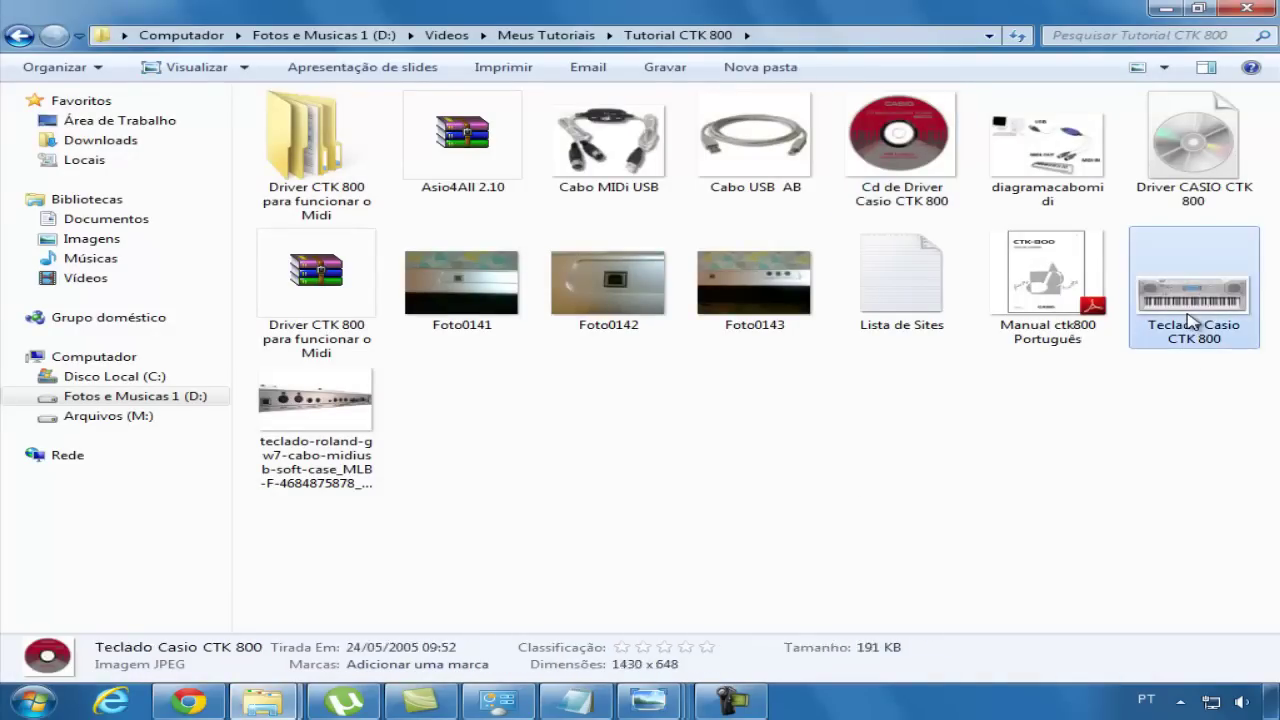
pyautogui.doubleClick(1190, 320)
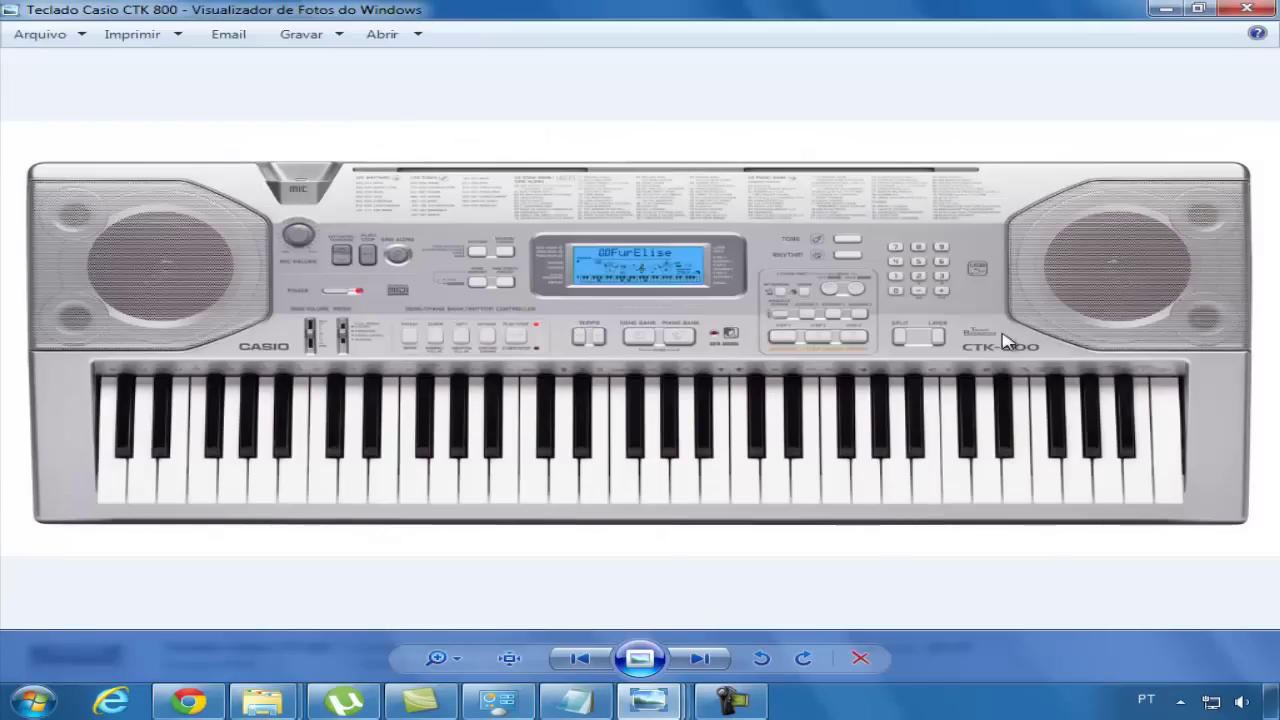
pyautogui.click(1240, 9)
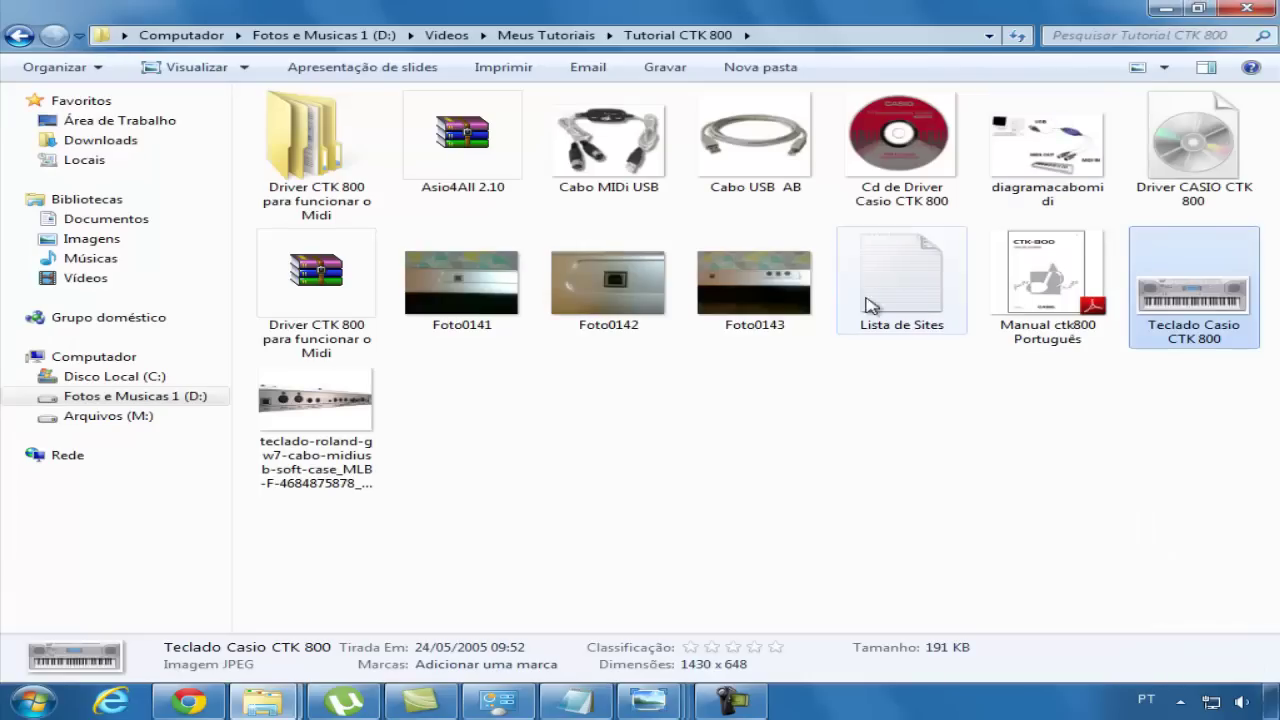
# Step: View the Foto0143 photo of the keyboard's rear ports and the Cabo USB AB cable picture
pyautogui.click(765, 300)
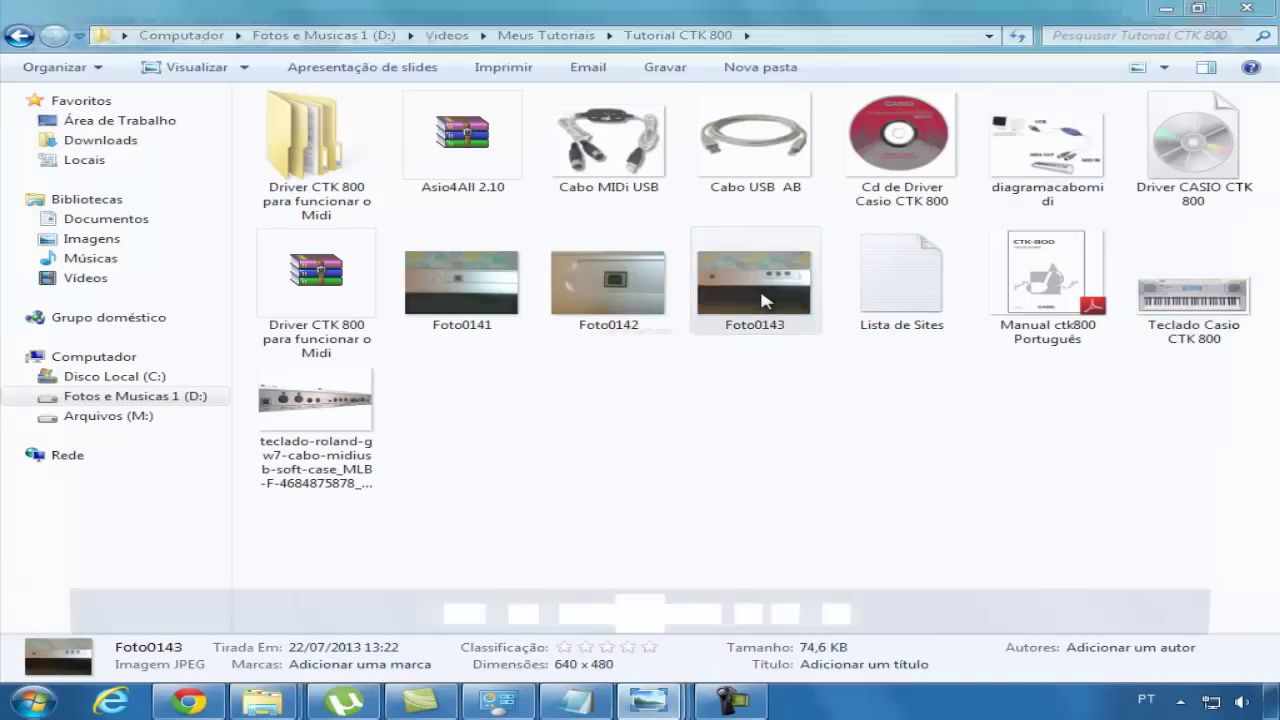
pyautogui.doubleClick(763, 301)
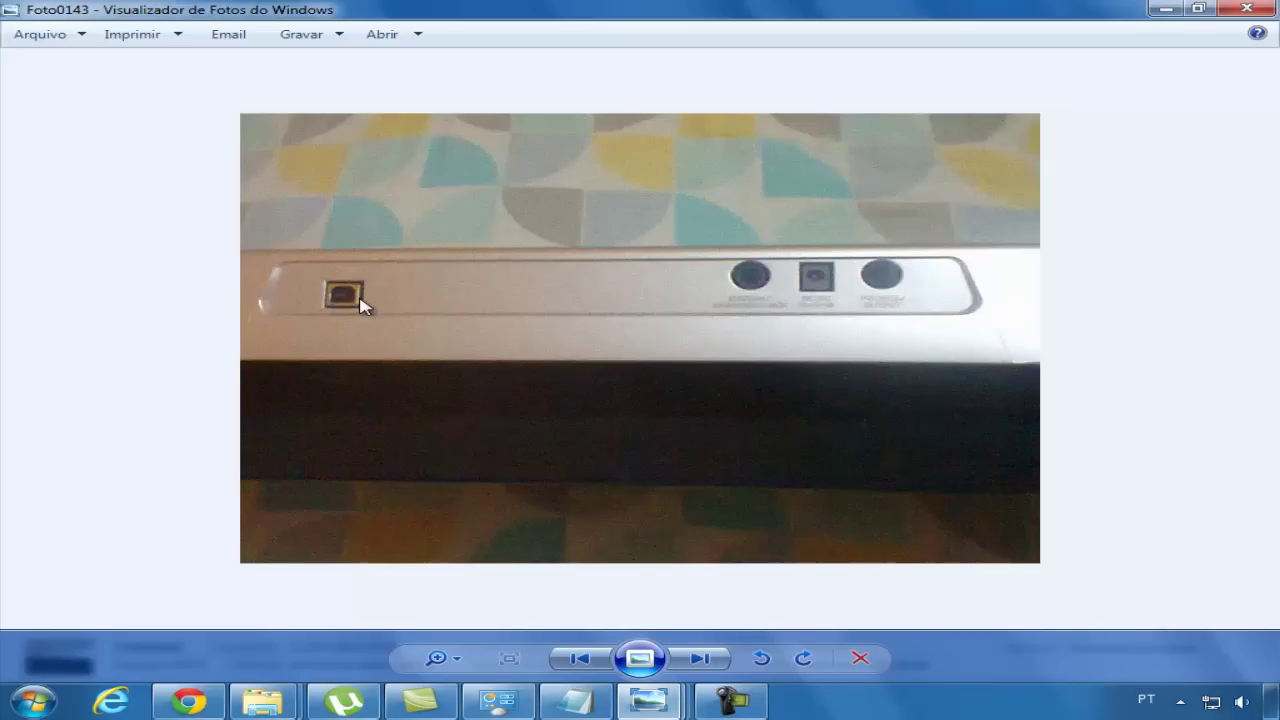
pyautogui.click(1268, 10)
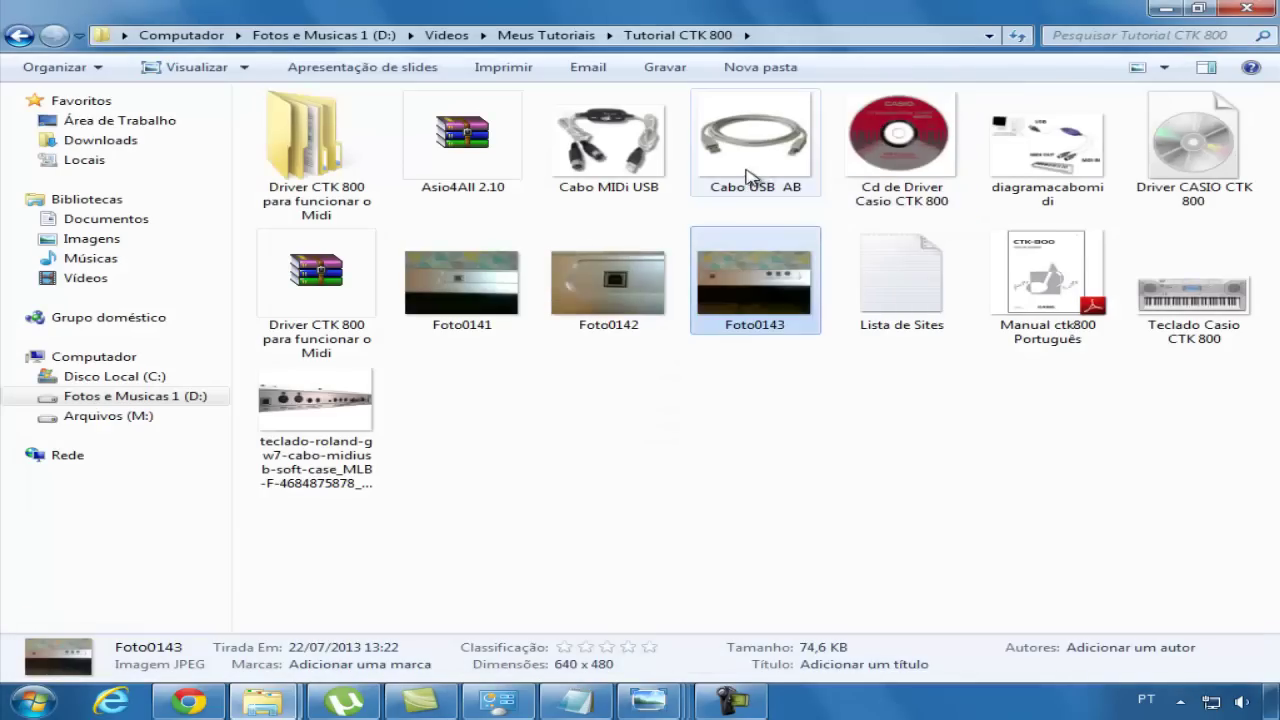
pyautogui.click(757, 148)
pyautogui.doubleClick(757, 148)
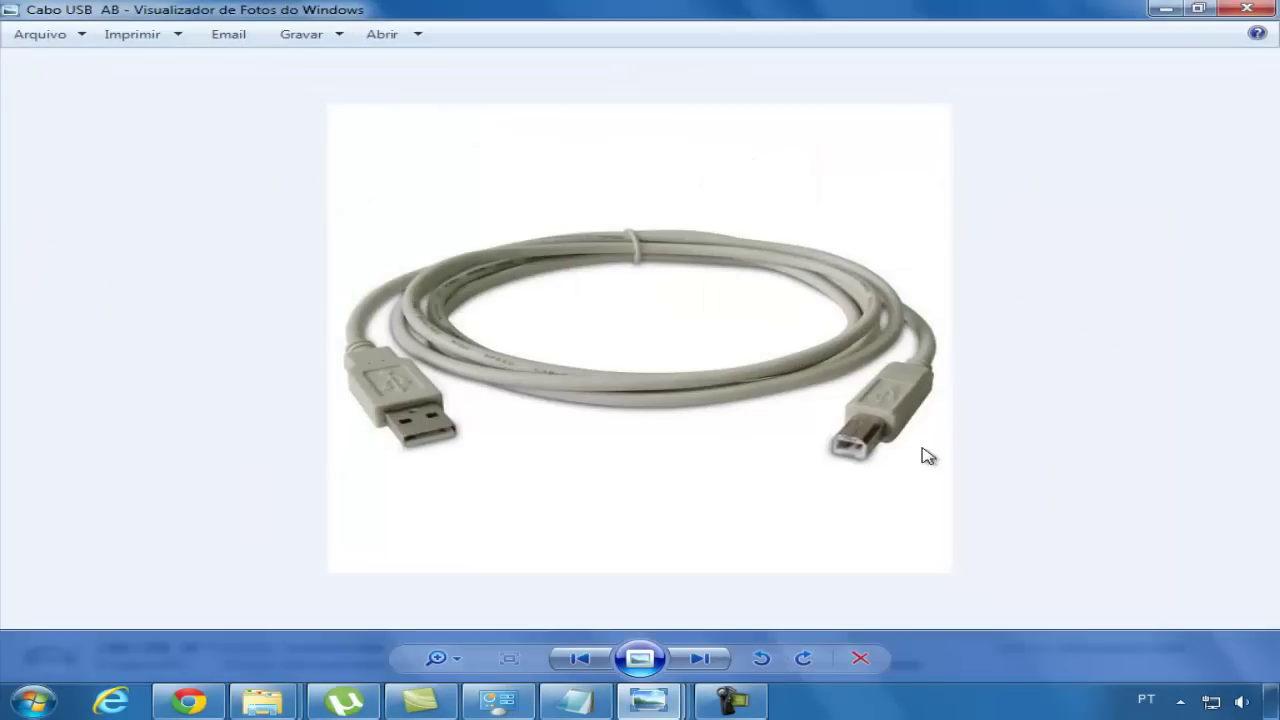
pyautogui.click(1178, 12)
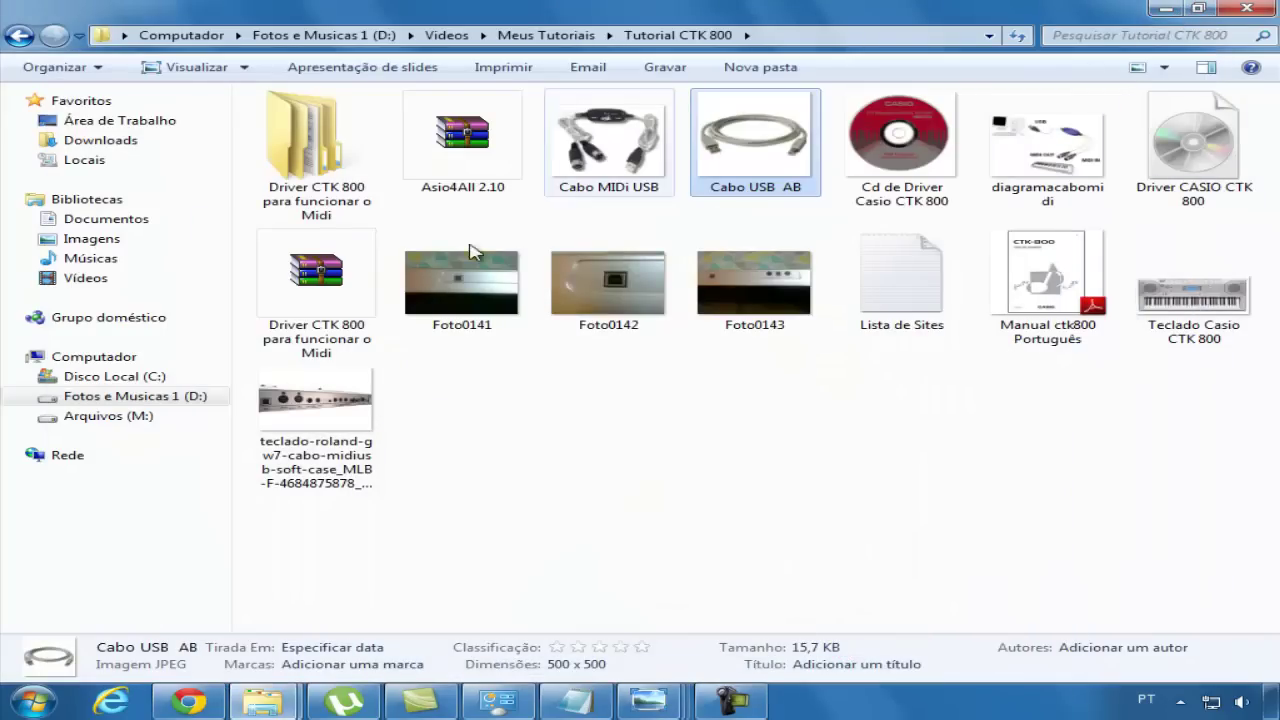
# Step: View the Roland GW7 rear-panel photo and the Cabo MIDi USB cable picture
pyautogui.doubleClick(328, 415)
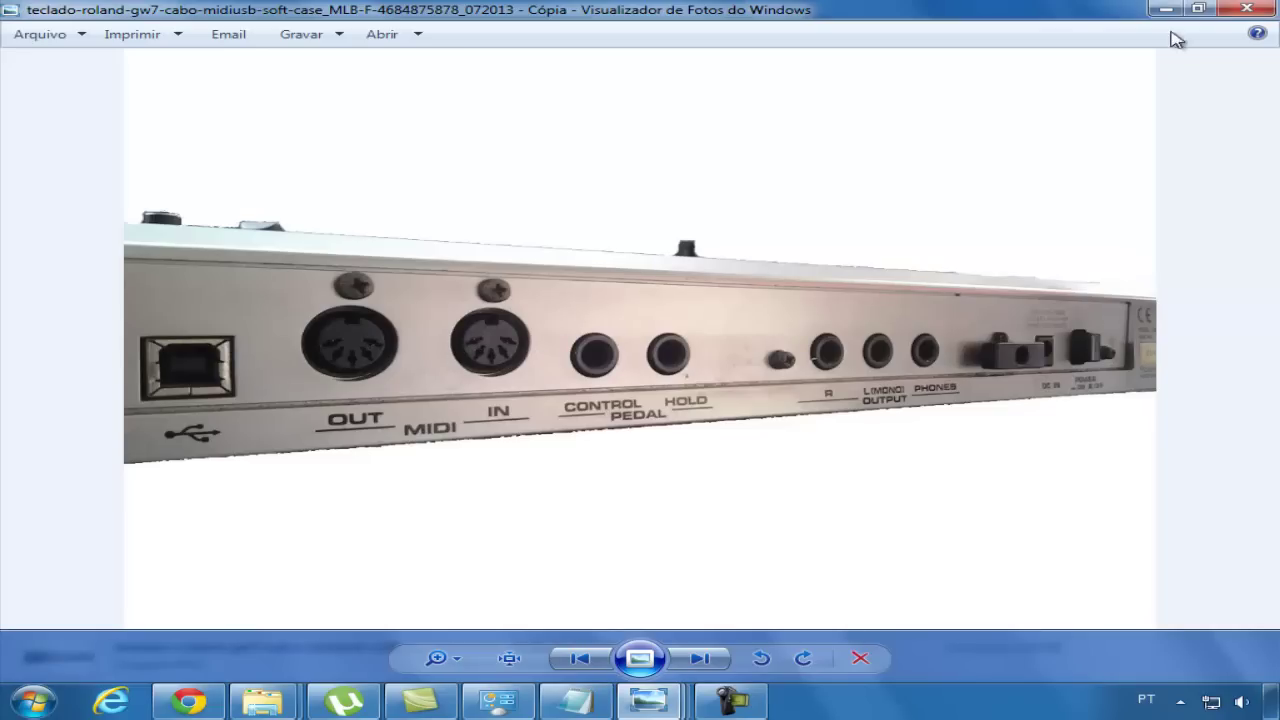
pyautogui.click(1250, 8)
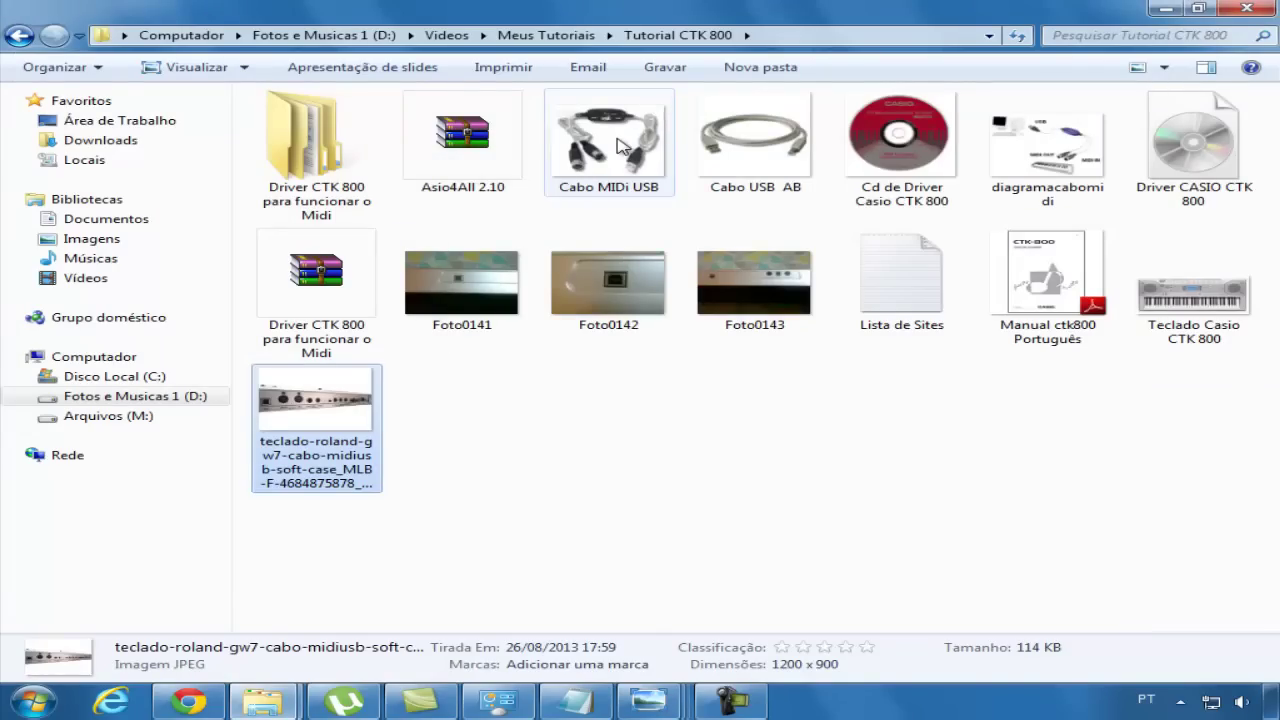
pyautogui.doubleClick(618, 145)
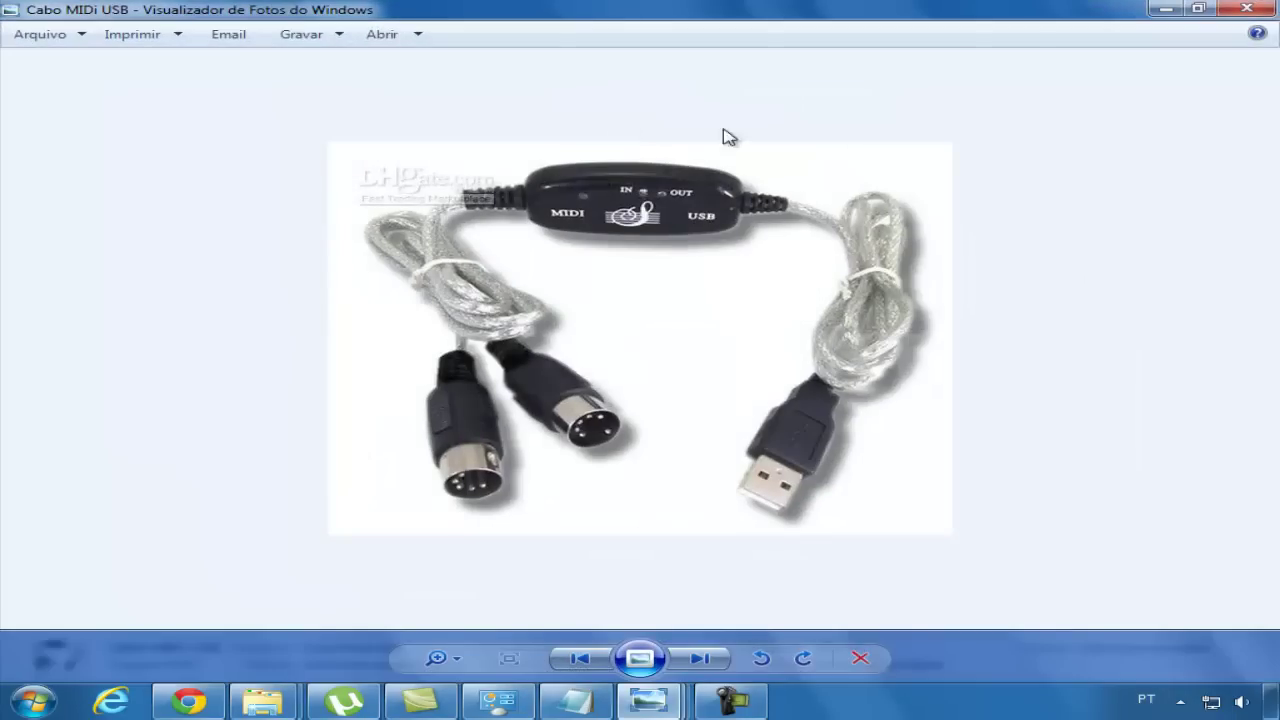
pyautogui.click(1166, 10)
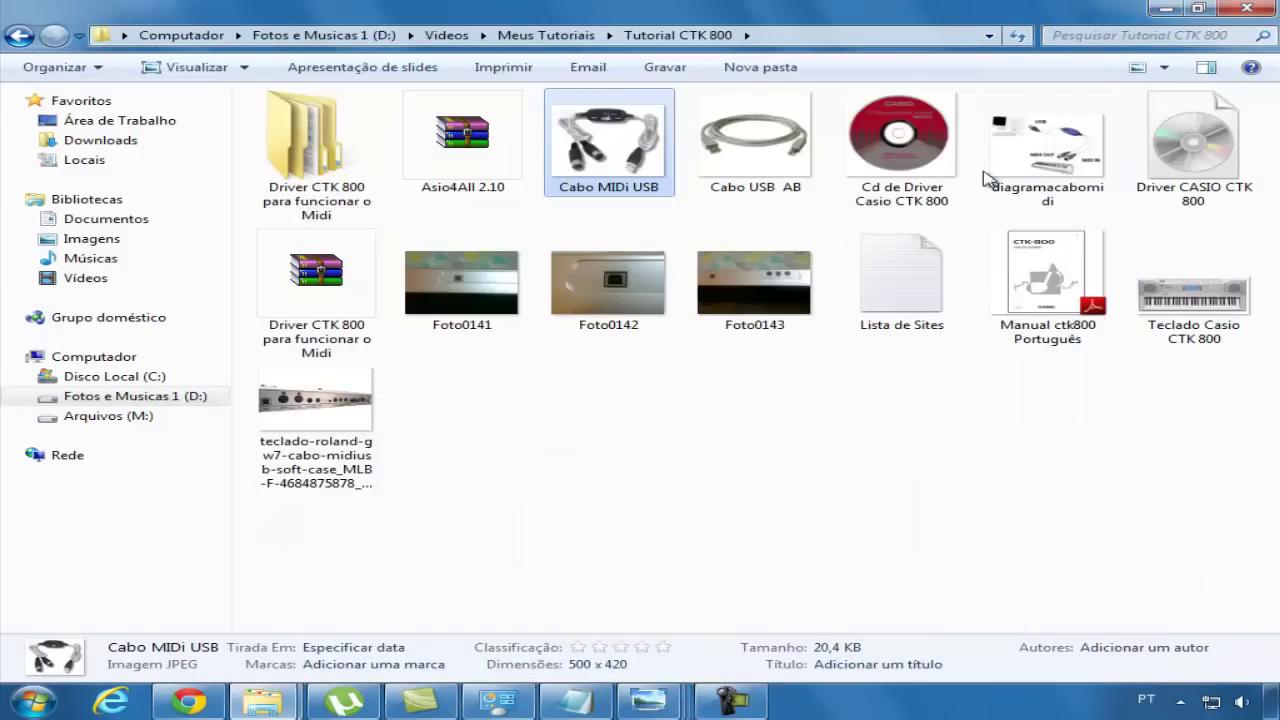
# Step: View the diagramacabomidi connection diagram and the Cd de Driver Casio CTK 800 disc picture
pyautogui.doubleClick(1045, 155)
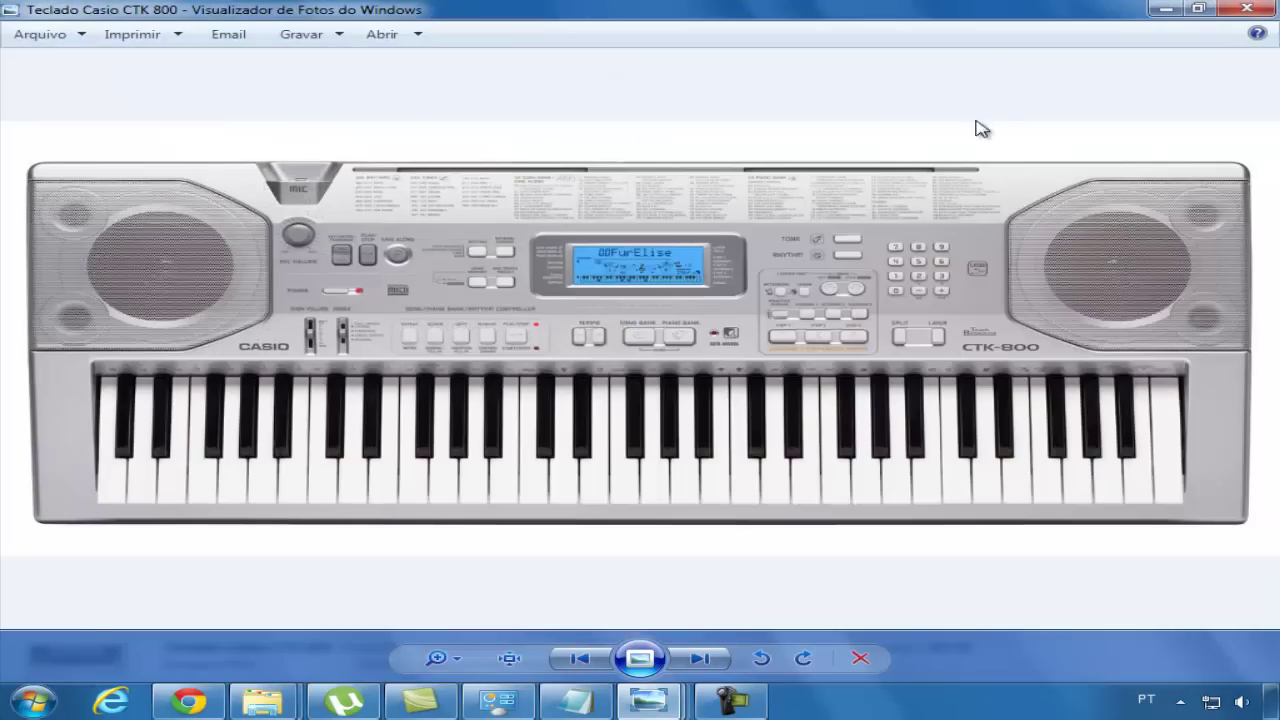
pyautogui.click(1164, 9)
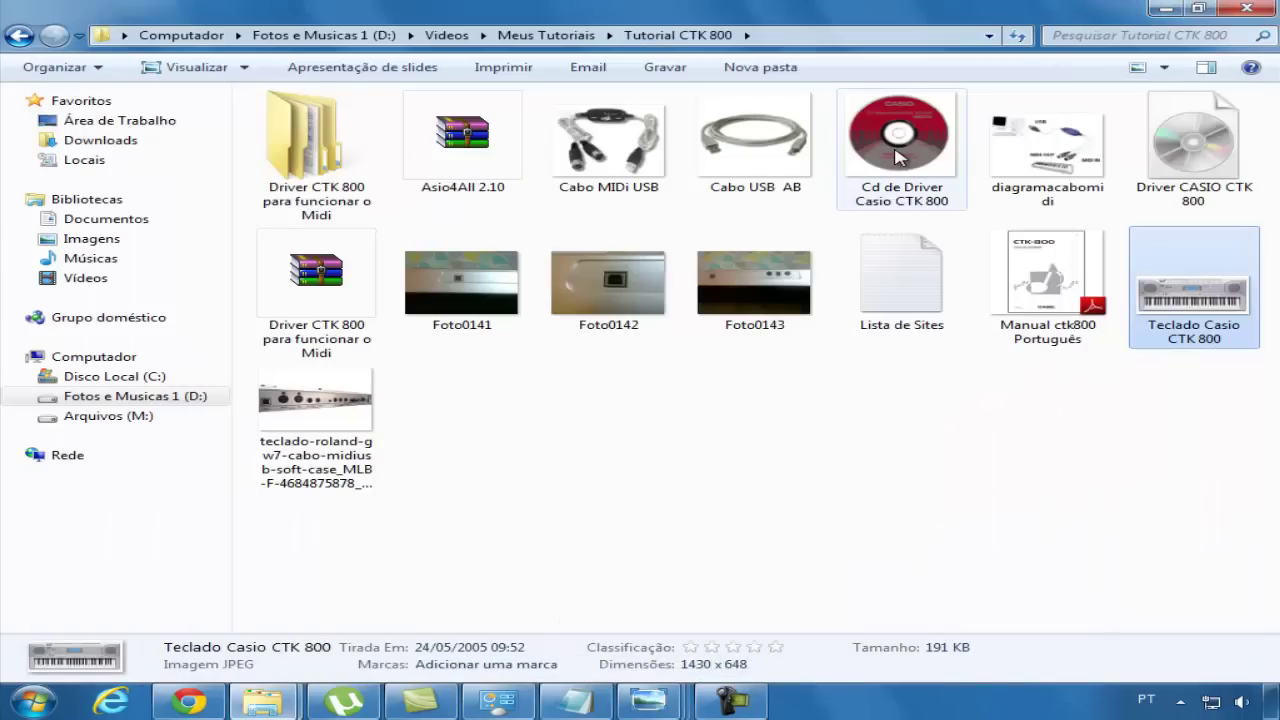
pyautogui.doubleClick(896, 155)
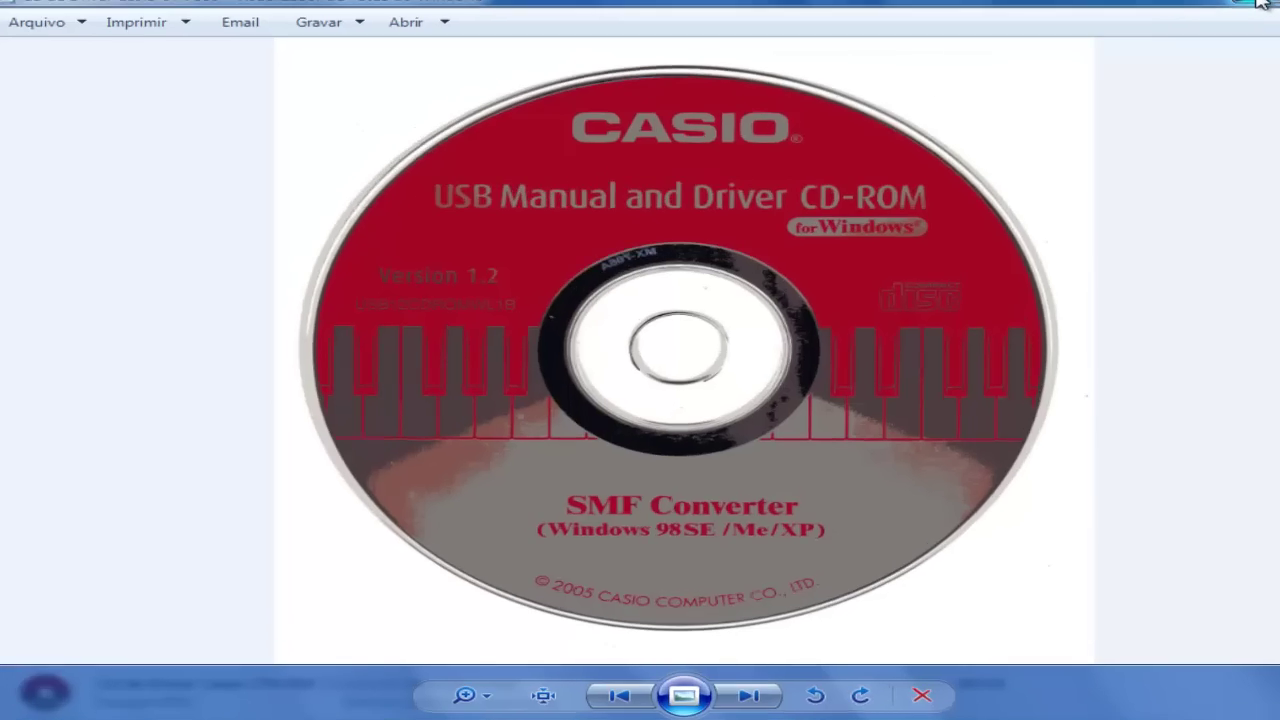
pyautogui.click(1166, 9)
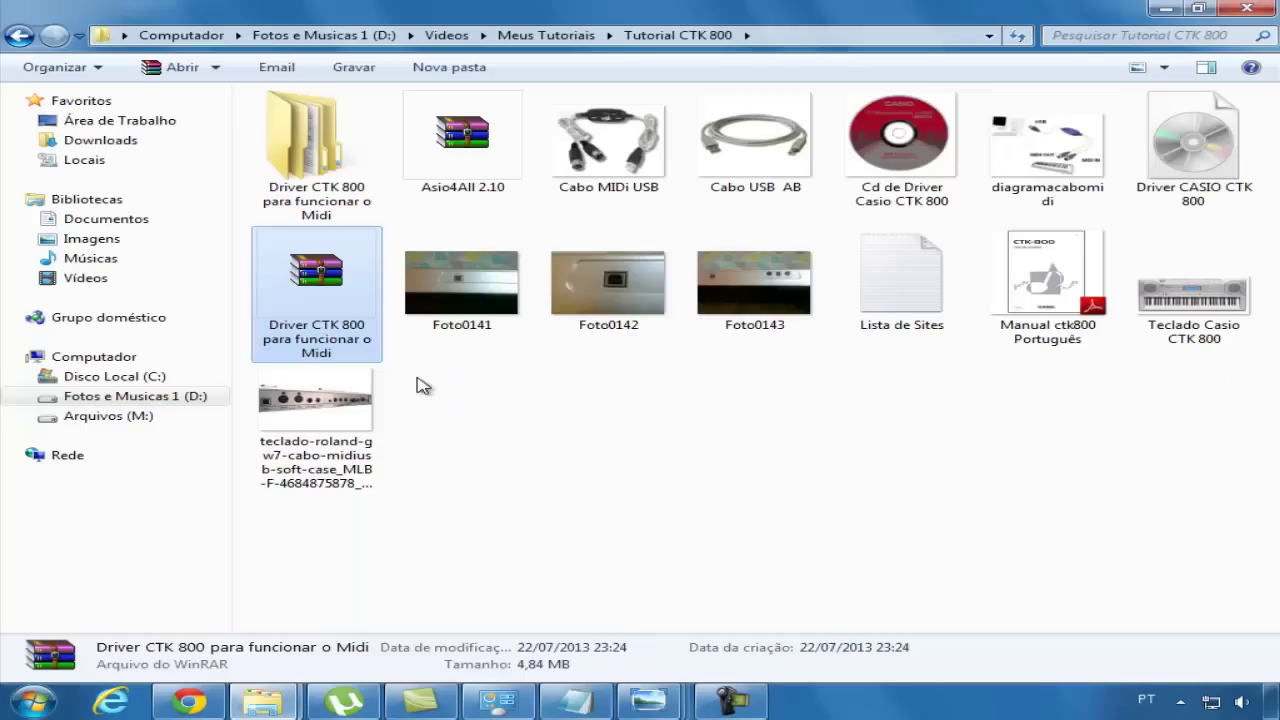
# Step: Open the Cabo USB AB cable picture again from the Tutorial CTK 800 folder
pyautogui.moveTo(1045, 268)
pyautogui.click(765, 140)
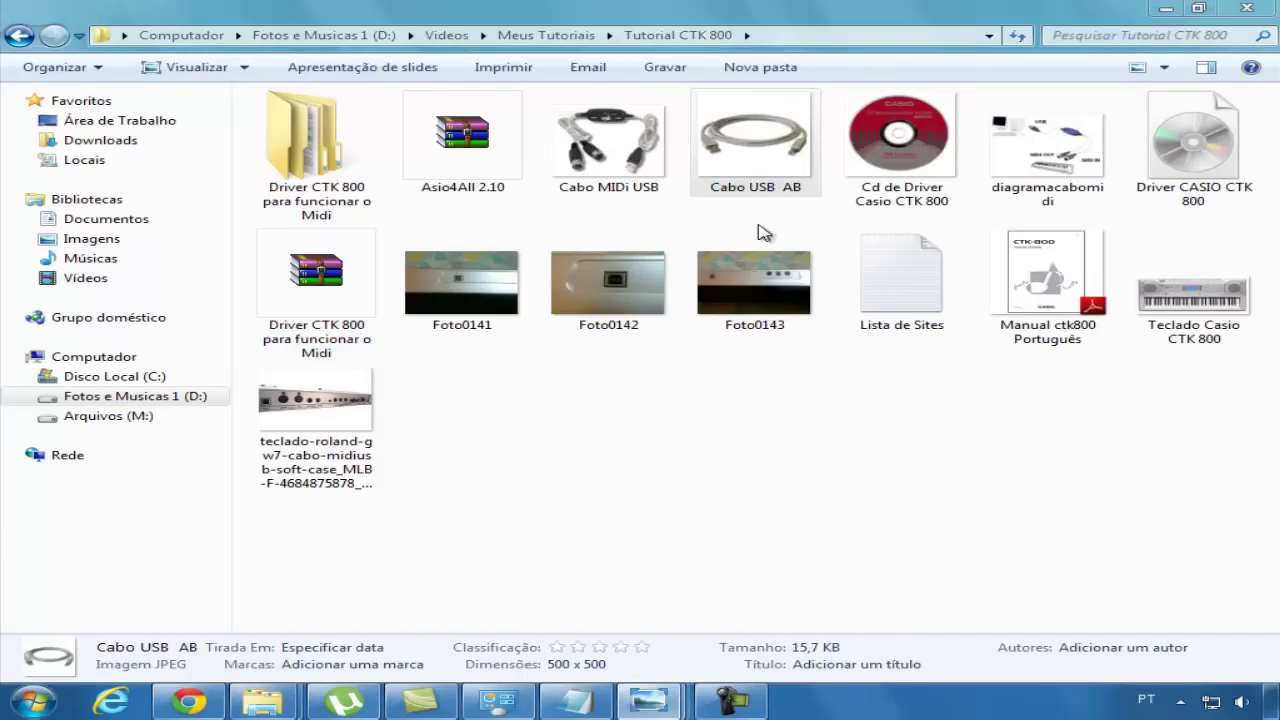
pyautogui.press('Return')
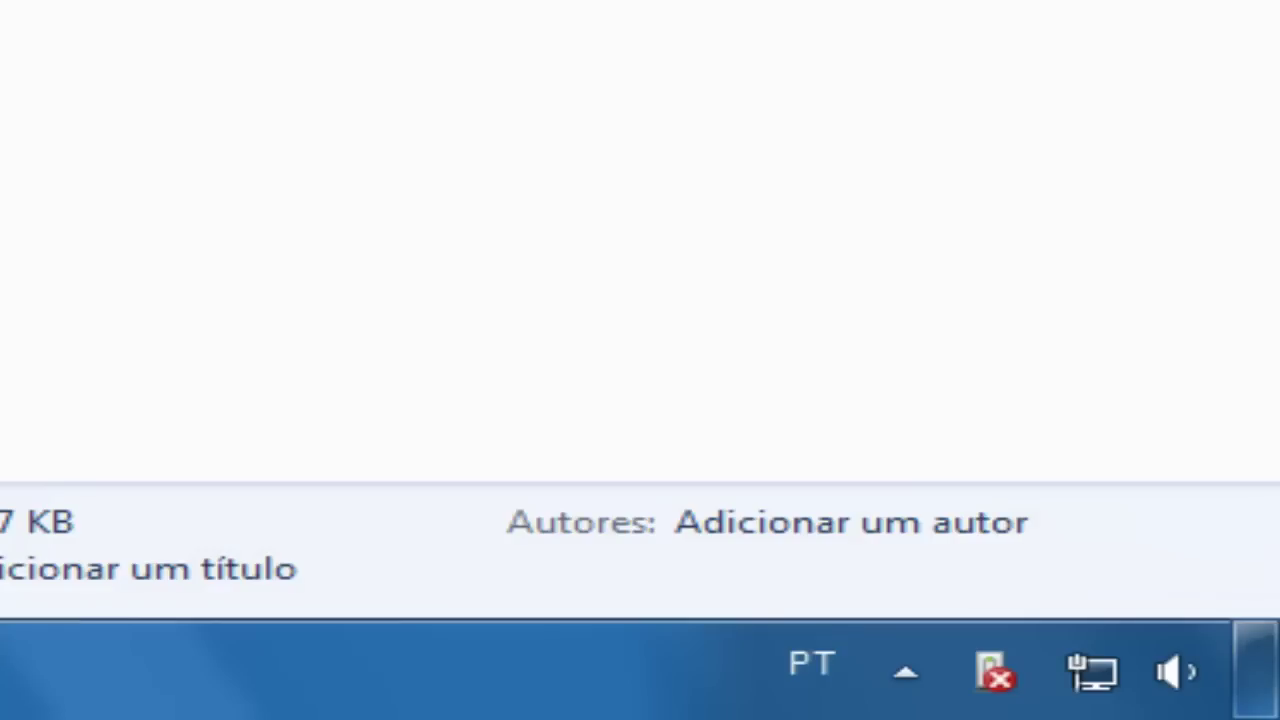
# Step: Show the device driver notification and open Devices and Printers in a maximized window
pyautogui.moveTo(1214, 705)
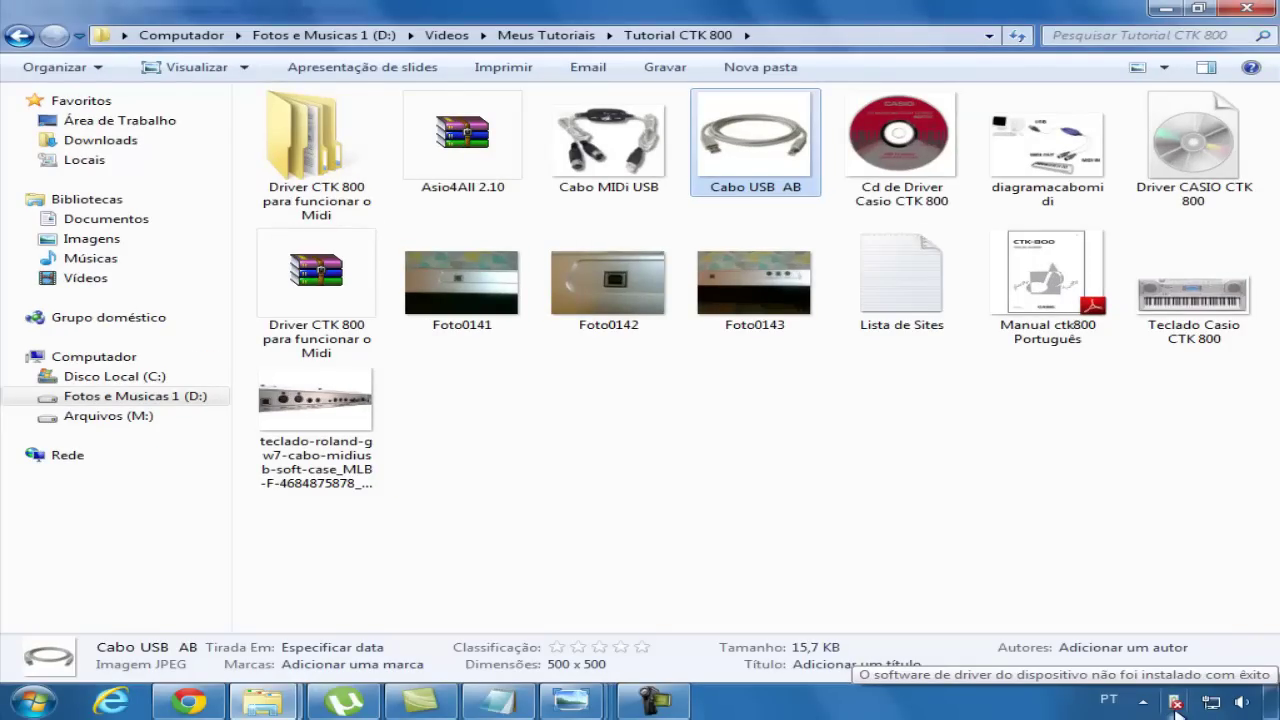
pyautogui.click(1177, 705)
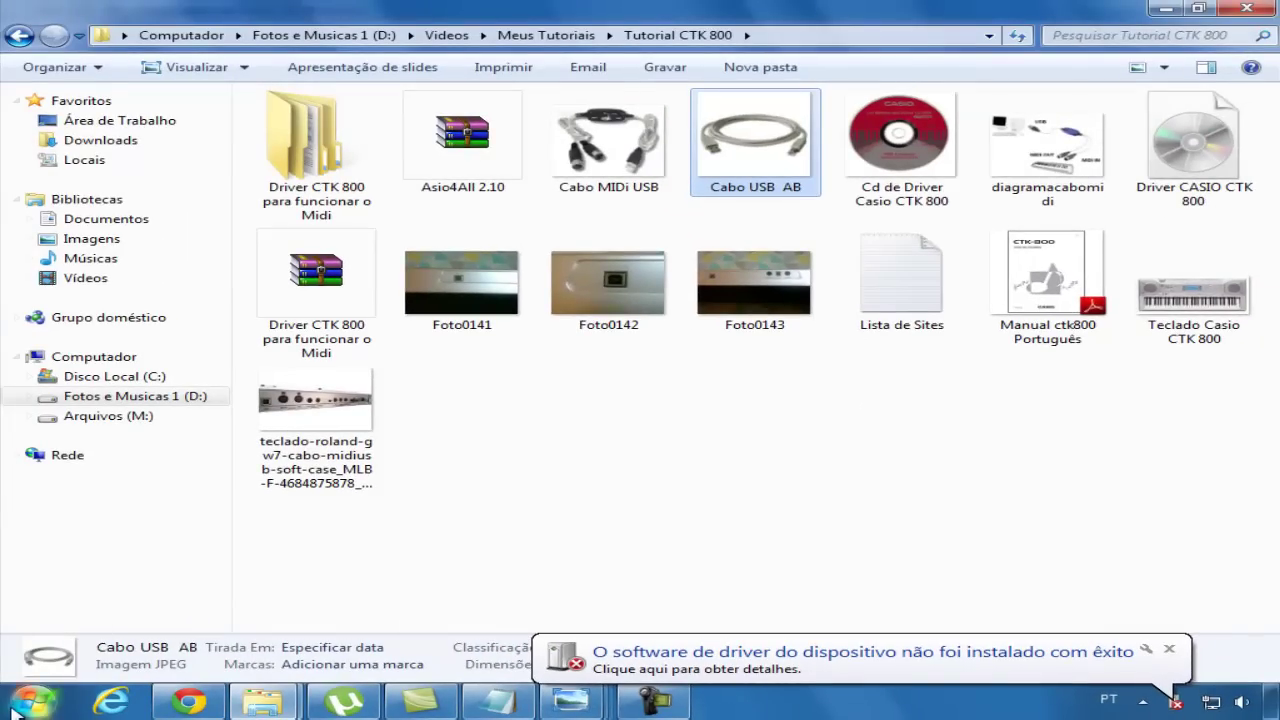
pyautogui.click(14, 710)
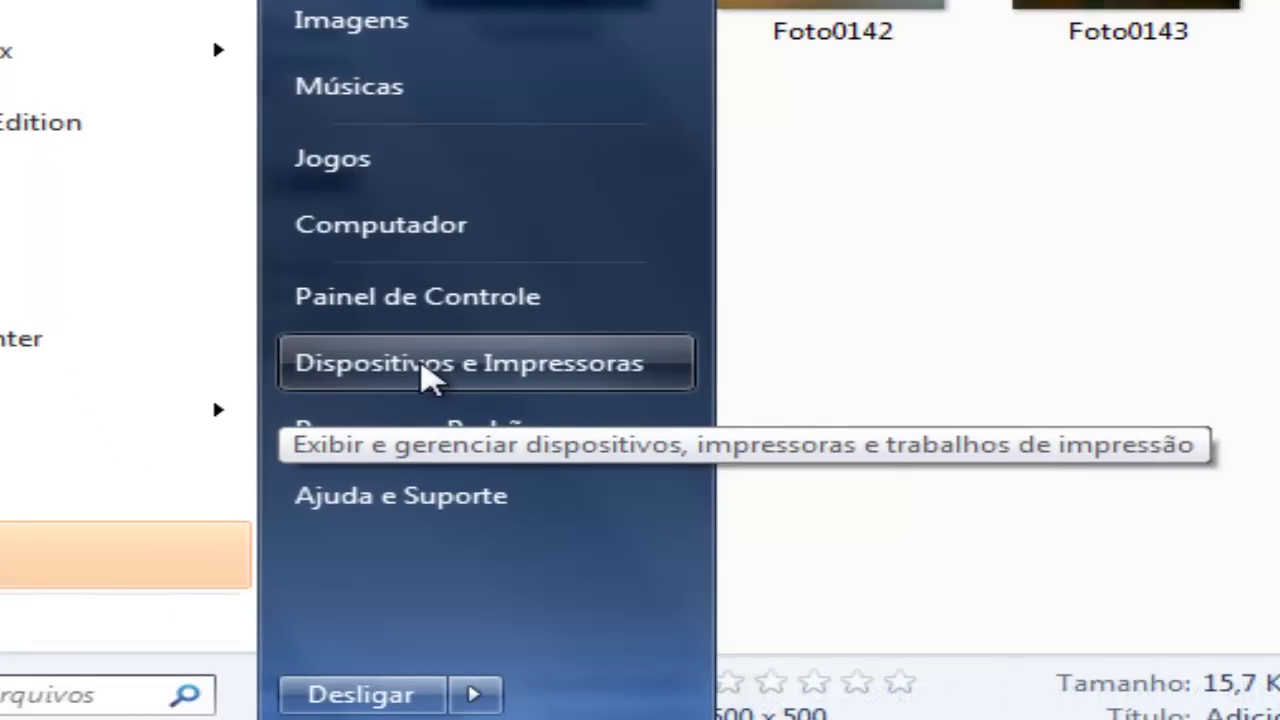
pyautogui.click(423, 365)
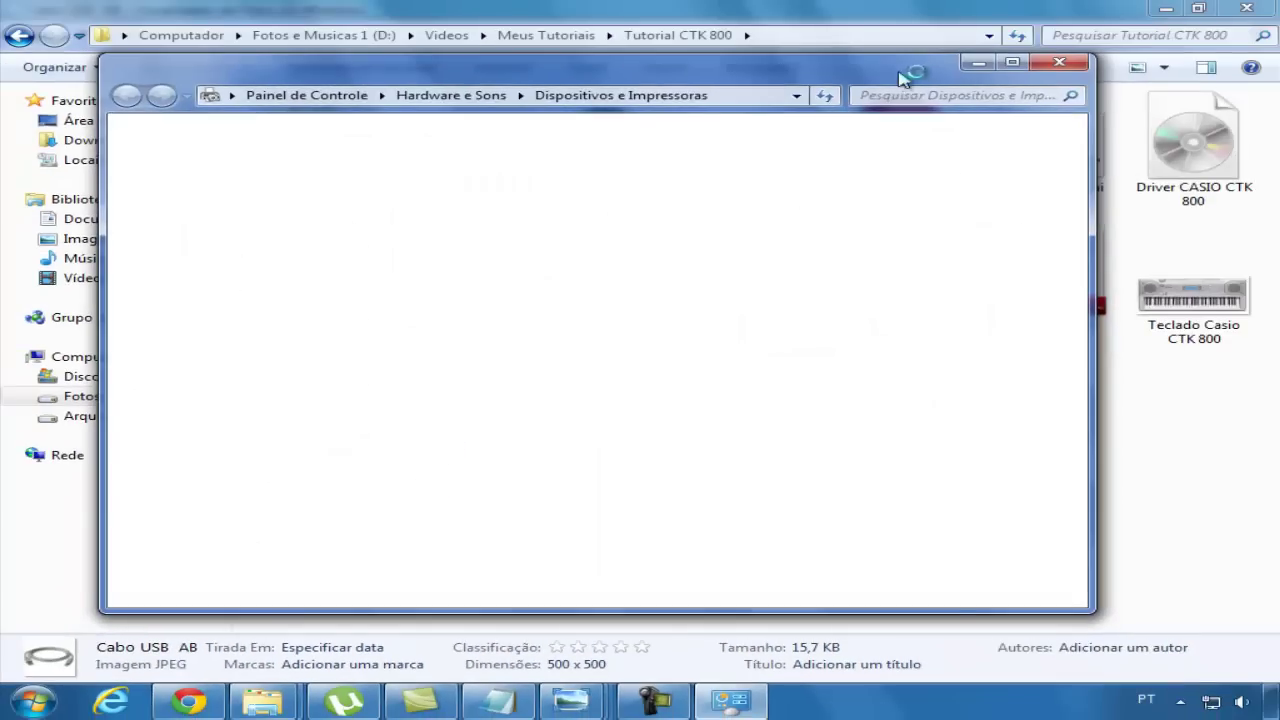
pyautogui.click(1012, 64)
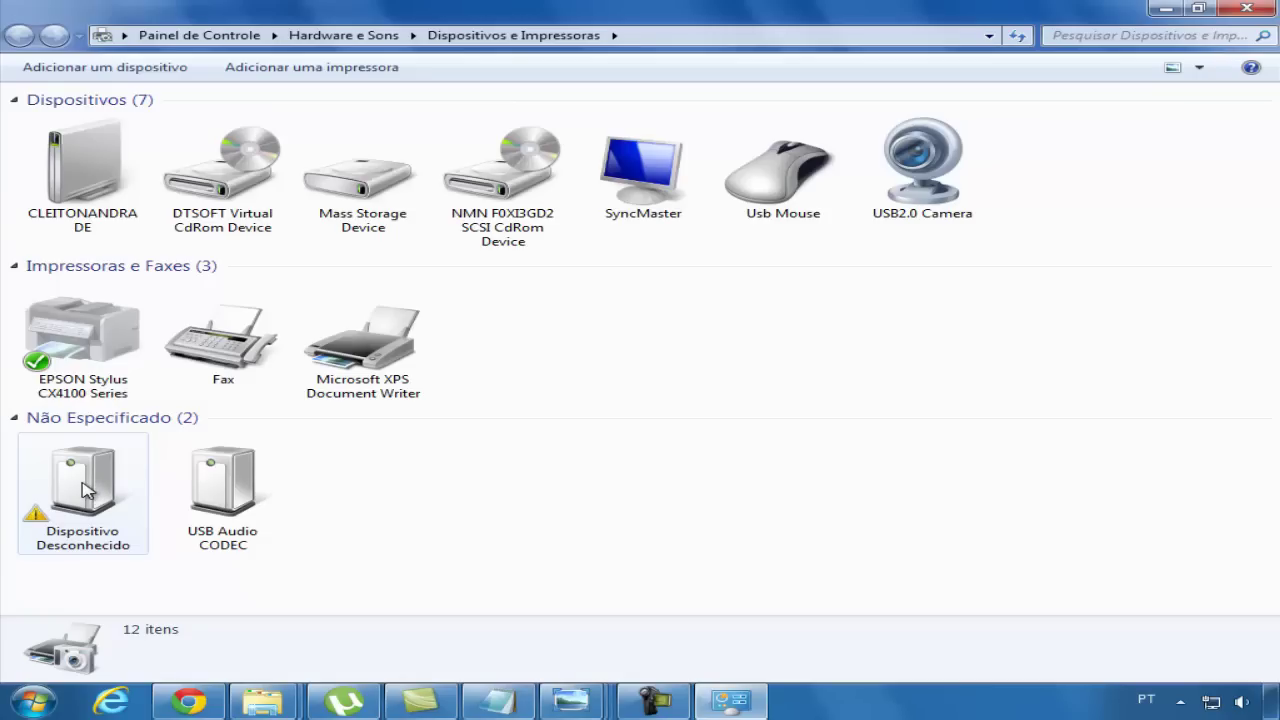
# Step: Open the properties of the unknown device listed among the unspecified devices
pyautogui.press('Right')
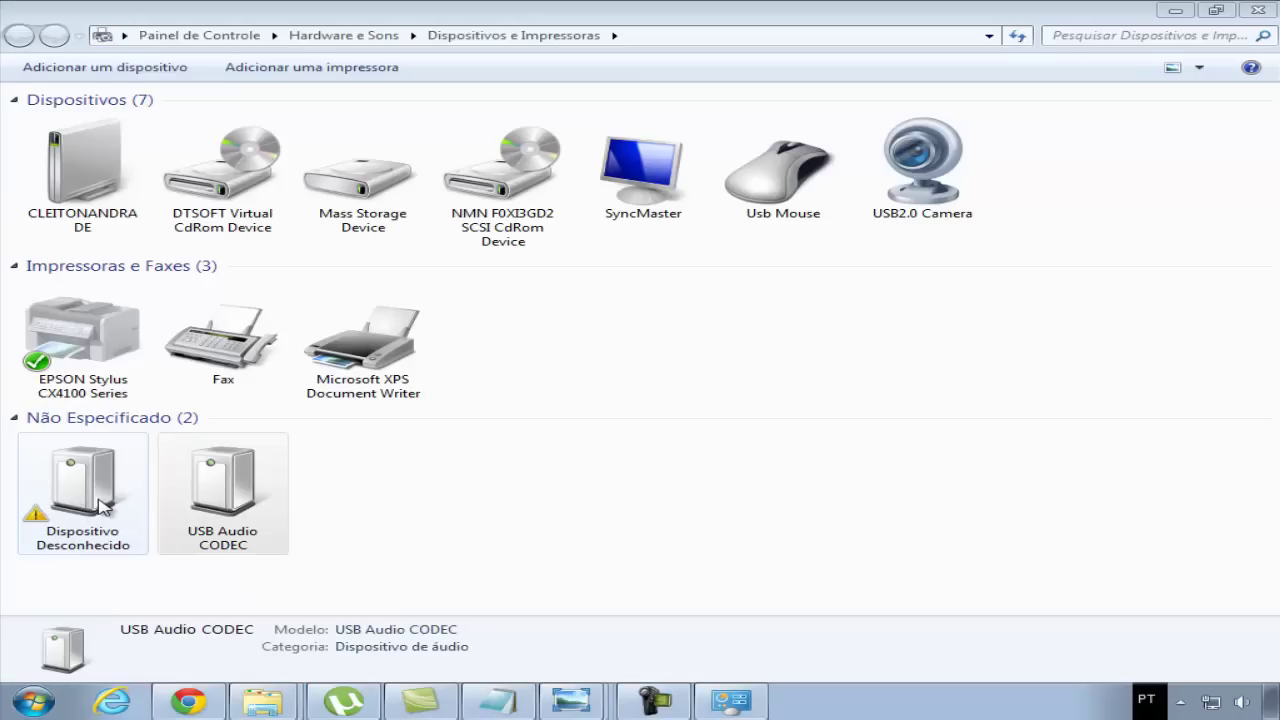
pyautogui.doubleClick(88, 503)
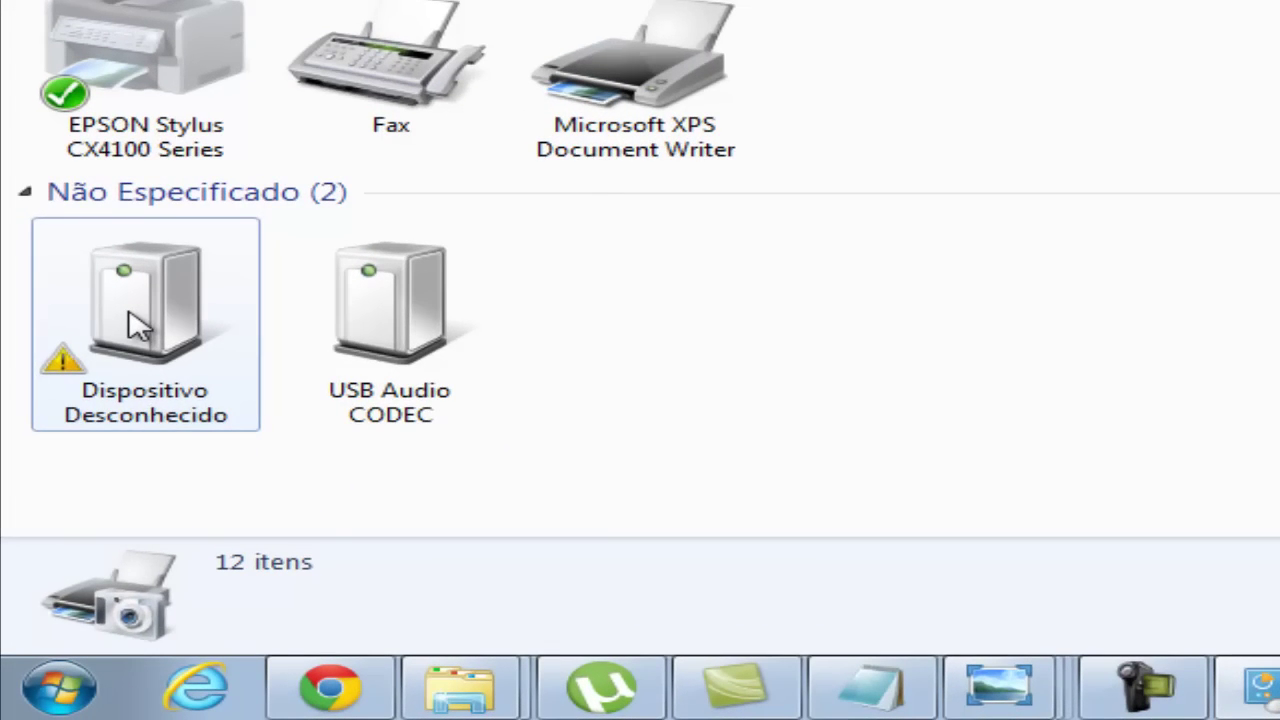
pyautogui.rightClick(135, 322)
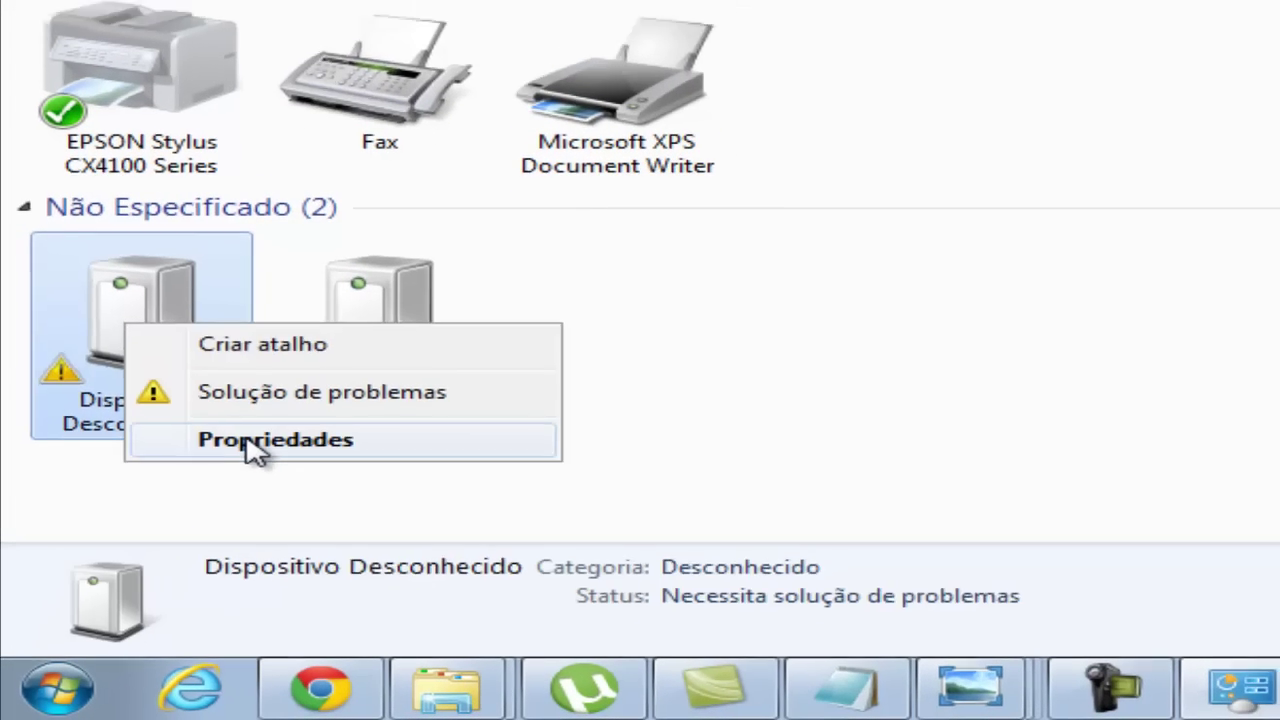
pyautogui.click(265, 440)
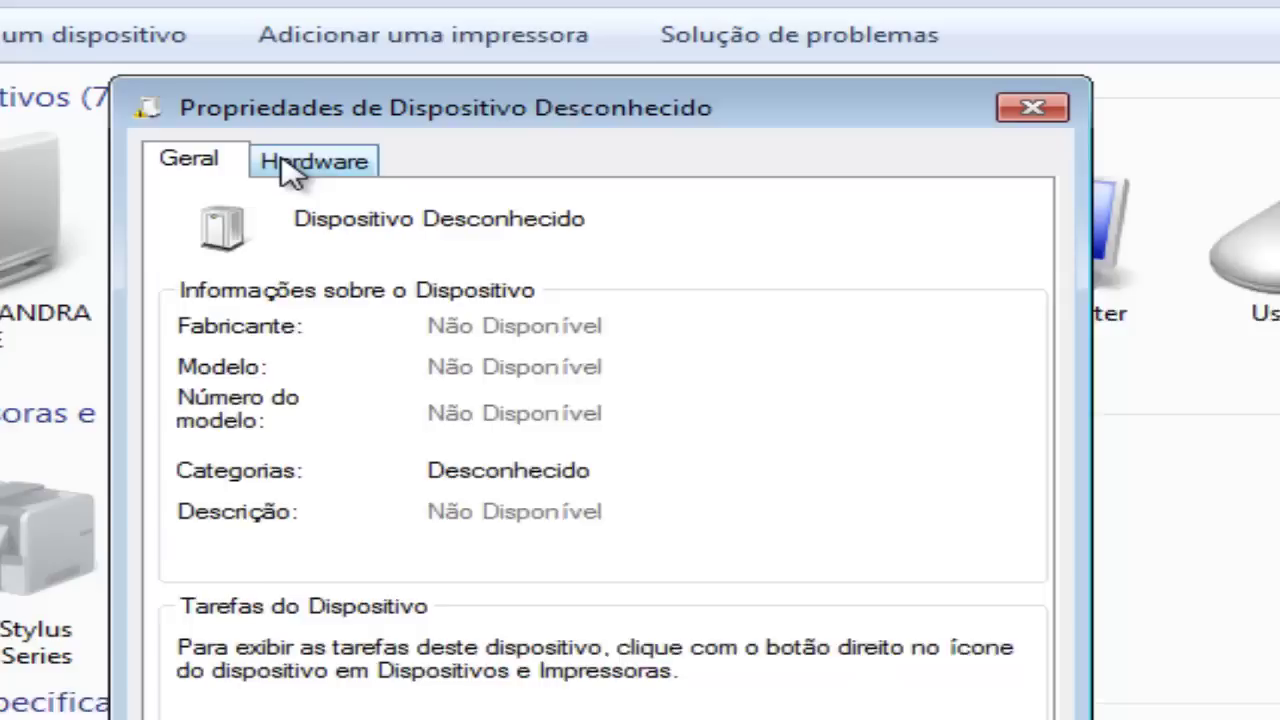
# Step: Open the properties of the unknown device's hardware function and review its driver, details and general information
pyautogui.click(290, 165)
pyautogui.click(349, 373)
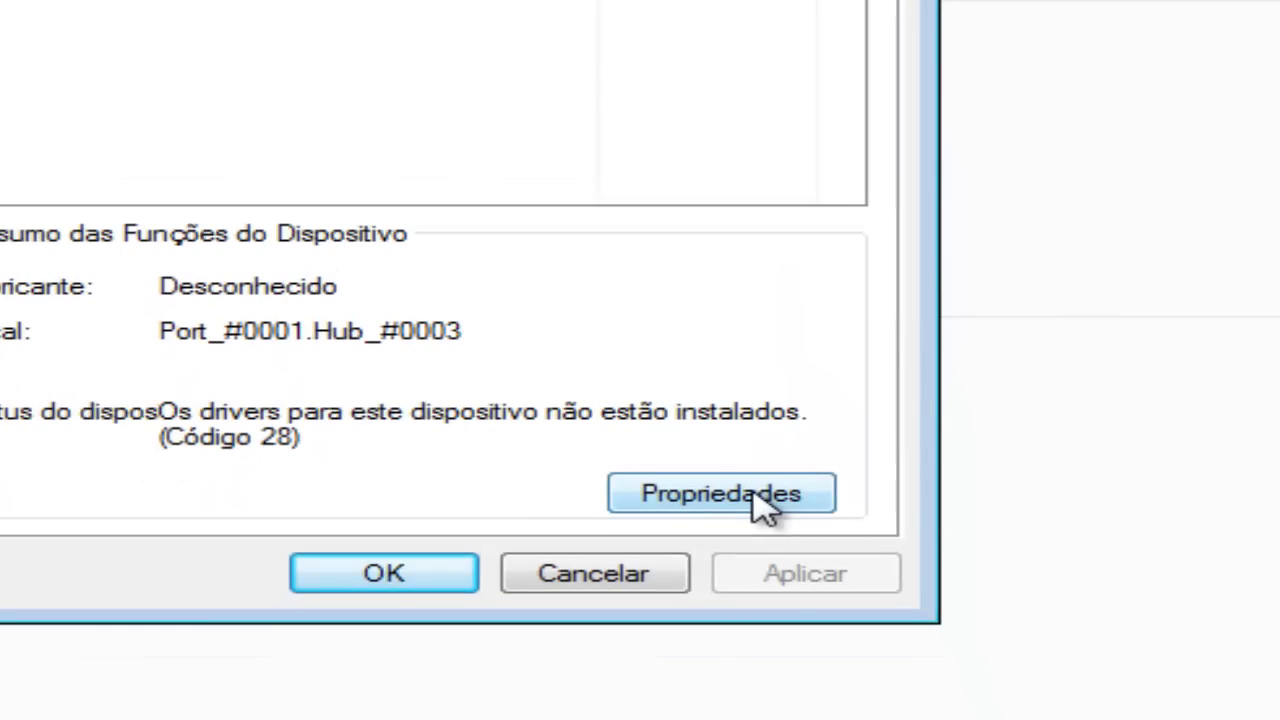
pyautogui.click(758, 500)
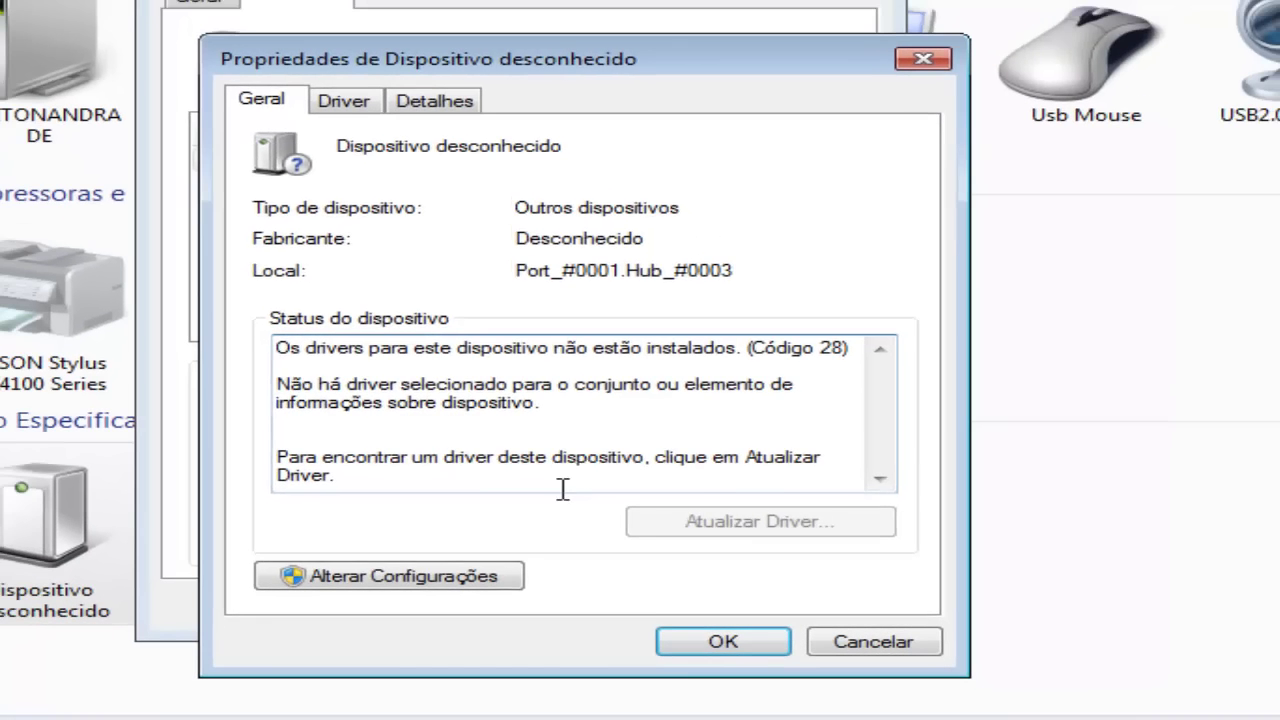
pyautogui.click(344, 101)
pyautogui.click(440, 104)
pyautogui.click(290, 100)
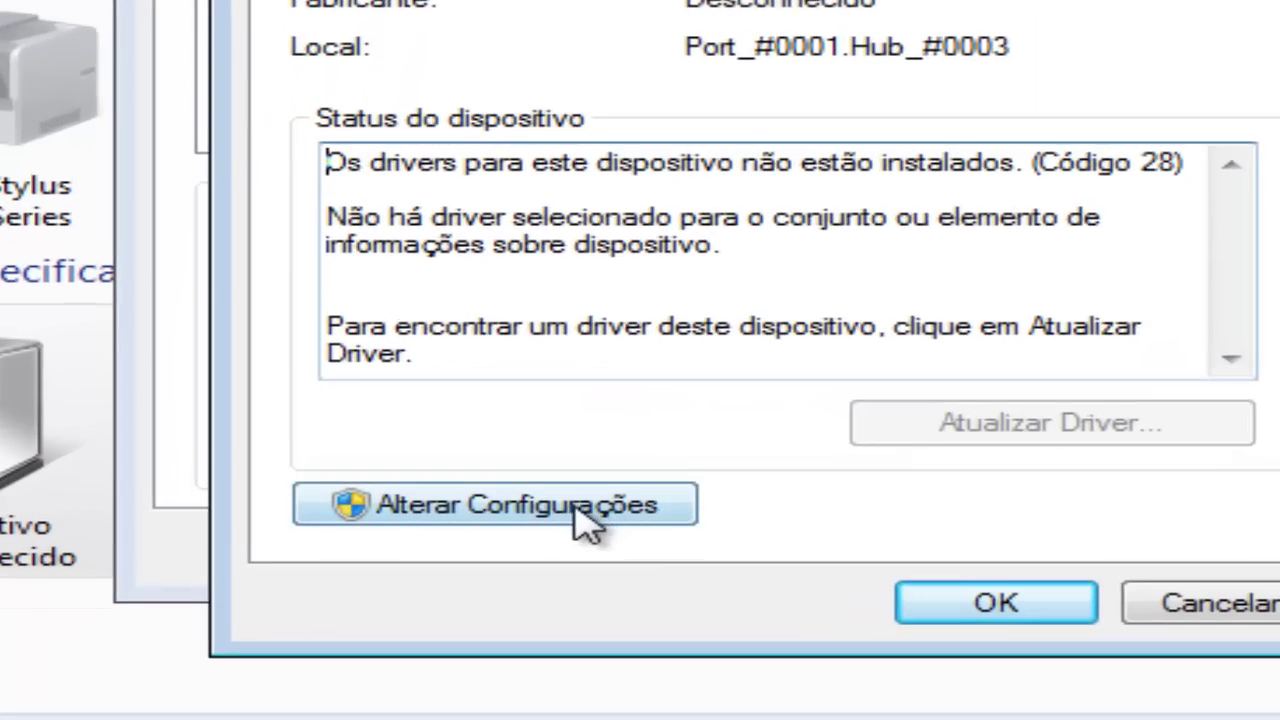
# Step: Unlock the unknown device's settings for changes and start a driver update that looks for driver software on the computer
pyautogui.click(576, 508)
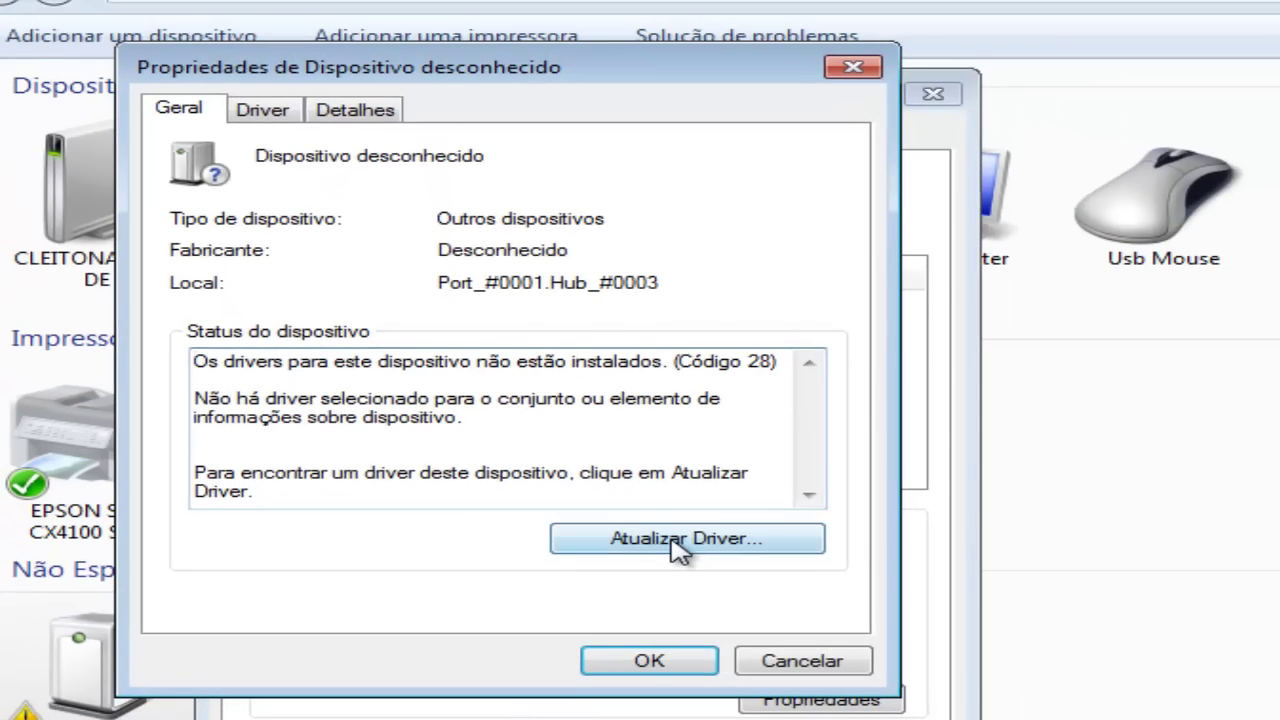
pyautogui.click(680, 540)
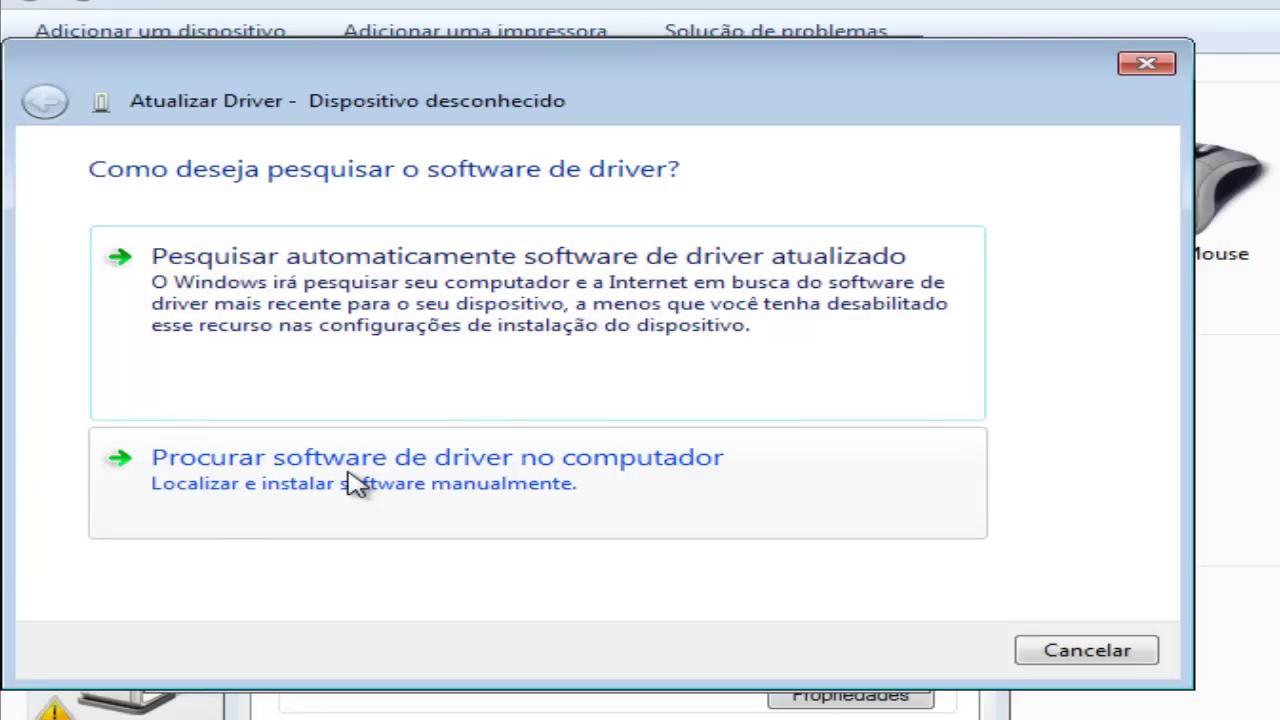
pyautogui.click(450, 485)
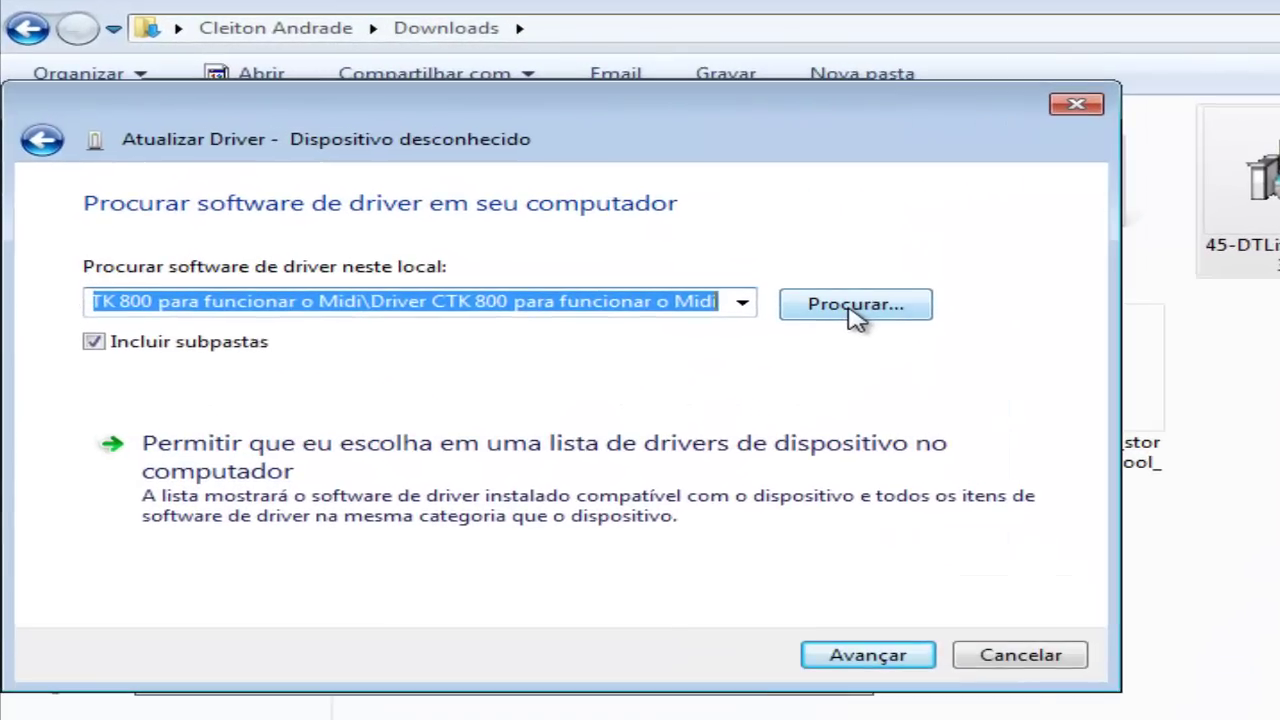
# Step: Set the driver search location to the inner "Driver CTK 800 para funcionar o Midi" folder within the personal Downloads folder
pyautogui.click(852, 306)
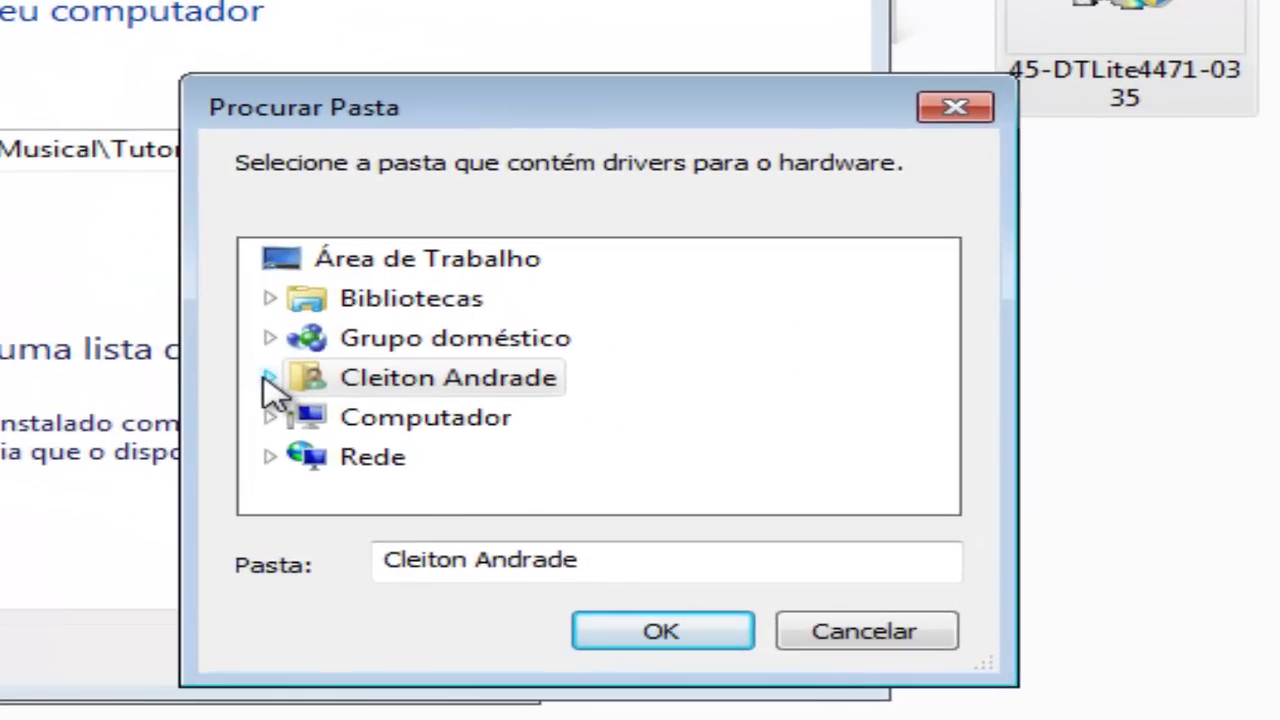
pyautogui.click(269, 377)
pyautogui.scroll(-2, 345, 470)
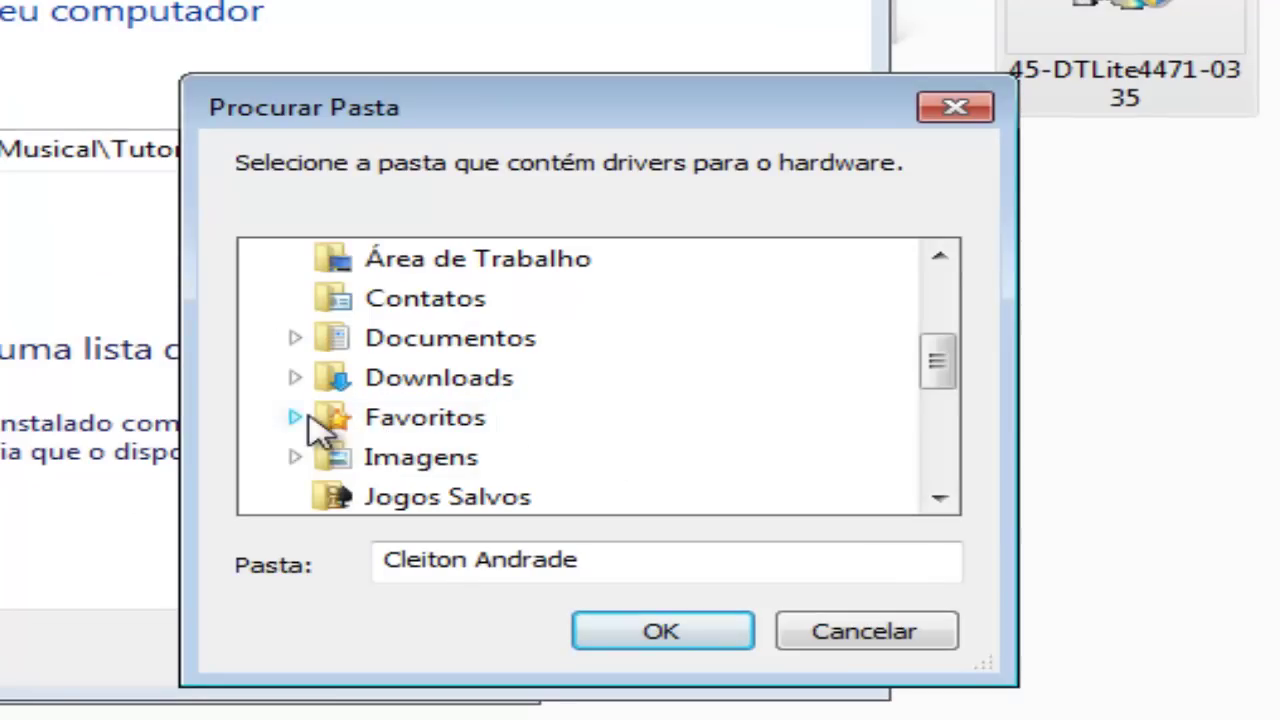
pyautogui.click(294, 377)
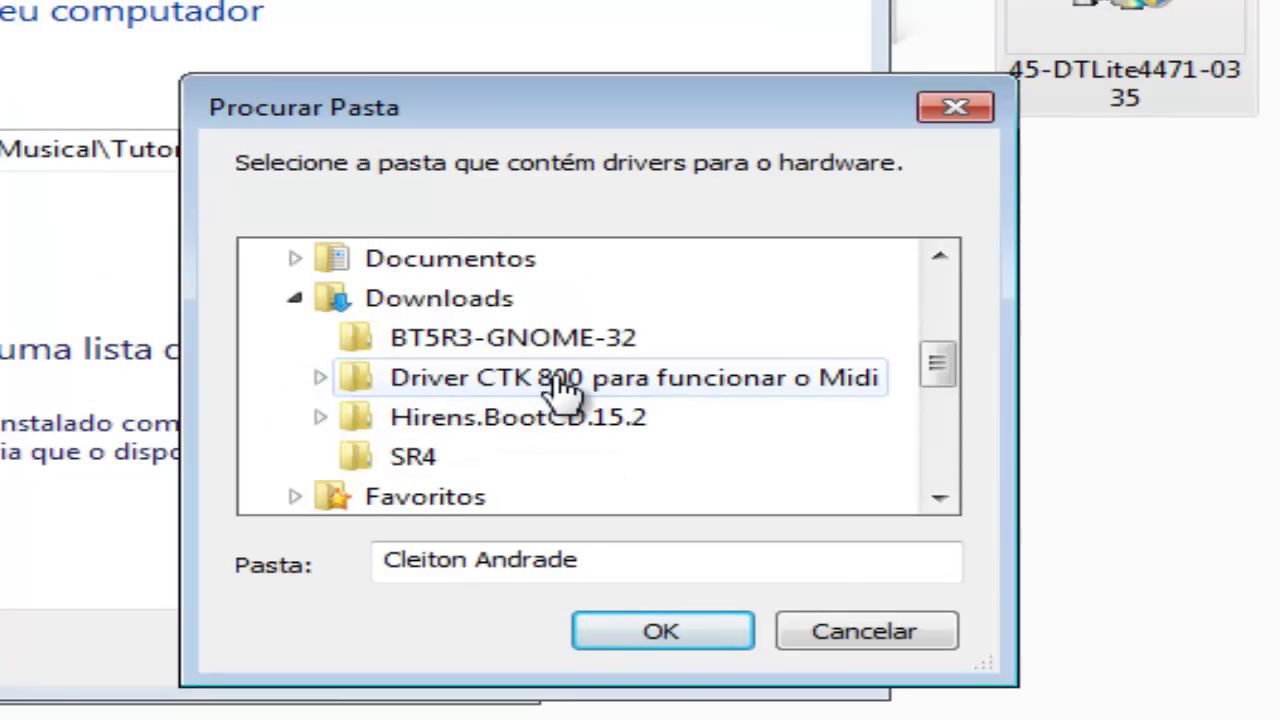
pyautogui.doubleClick(515, 385)
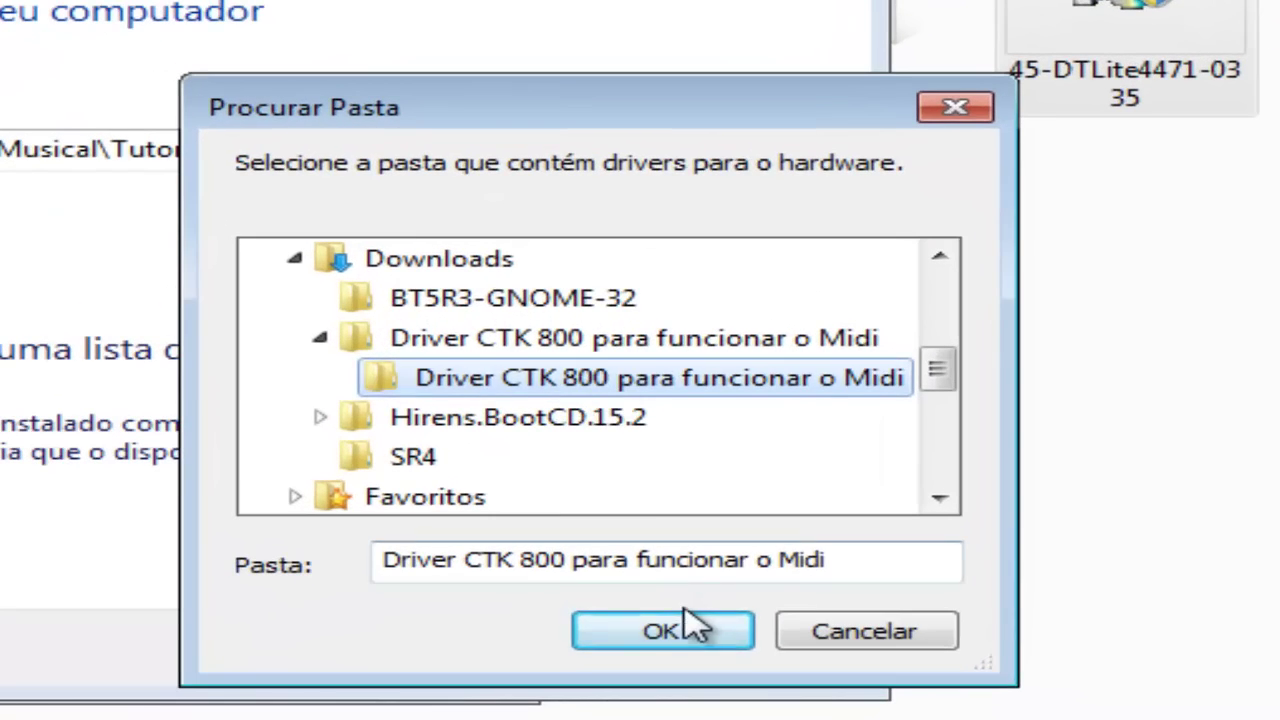
pyautogui.click(690, 628)
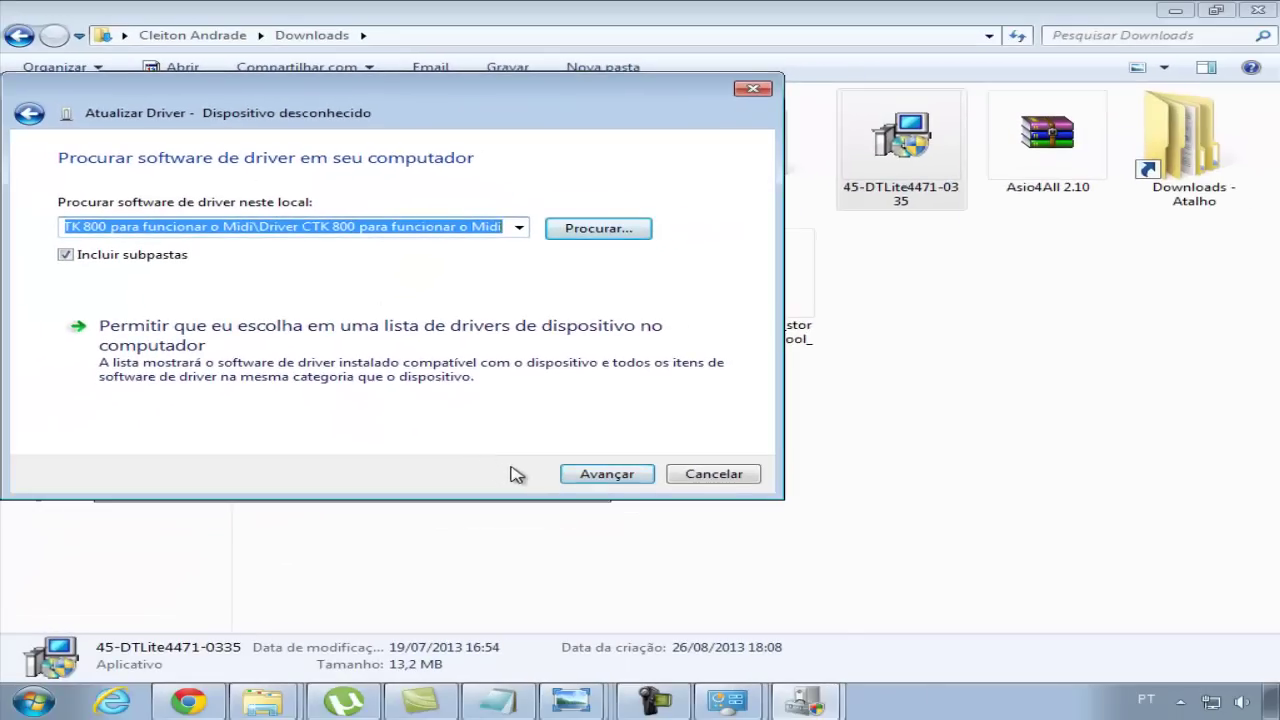
# Step: Install the CASIO USB MIDI driver despite its unverified publisher and close the update wizard
pyautogui.click(620, 482)
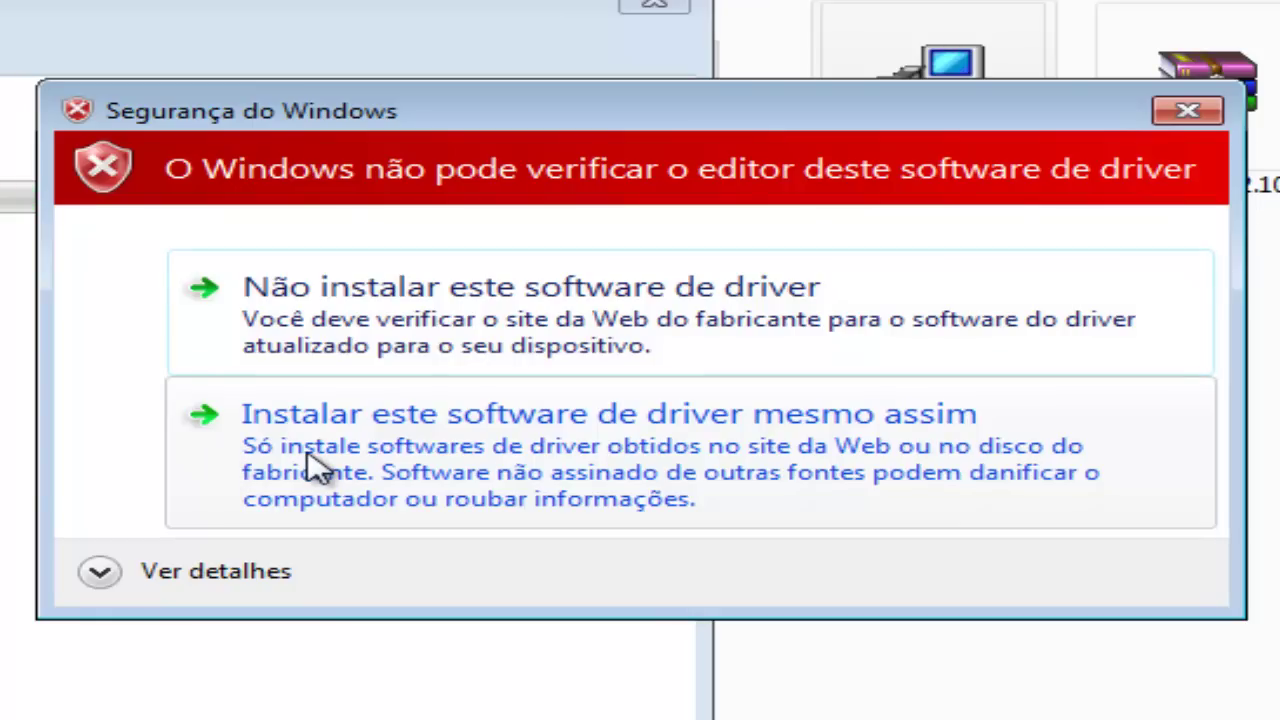
pyautogui.click(318, 465)
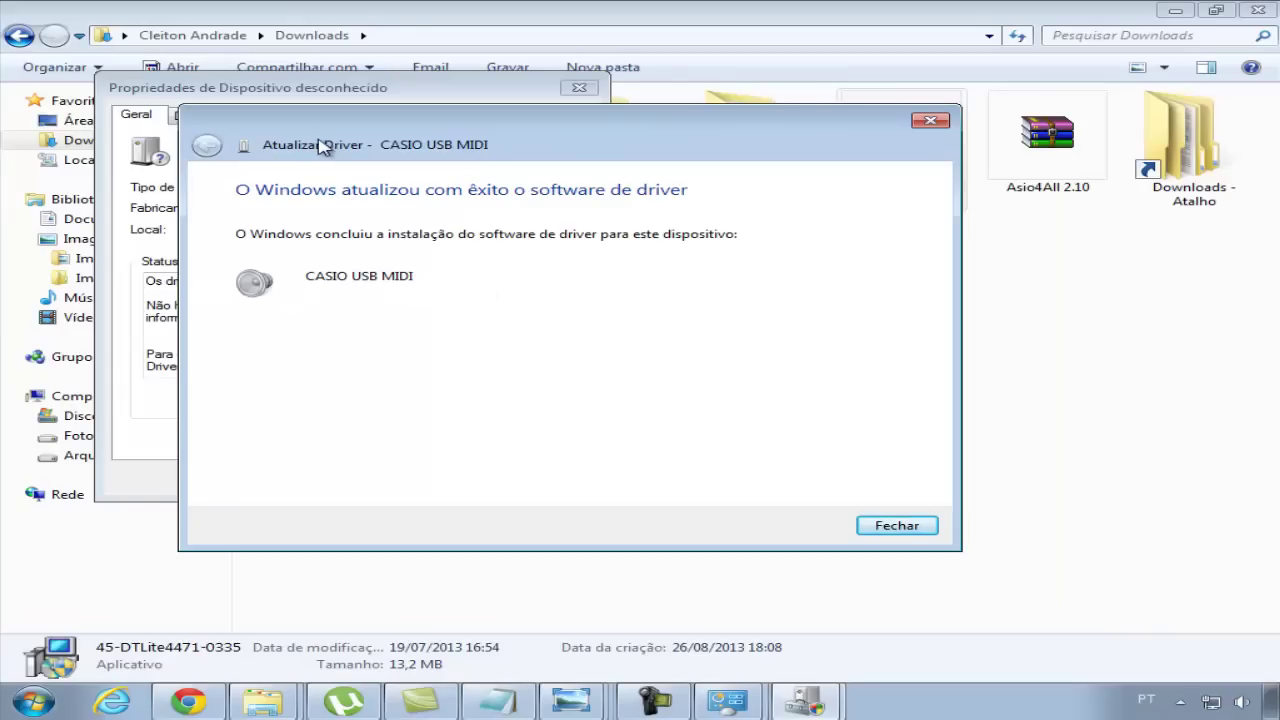
pyautogui.moveTo(318, 145); pyautogui.dragTo(322, 134)
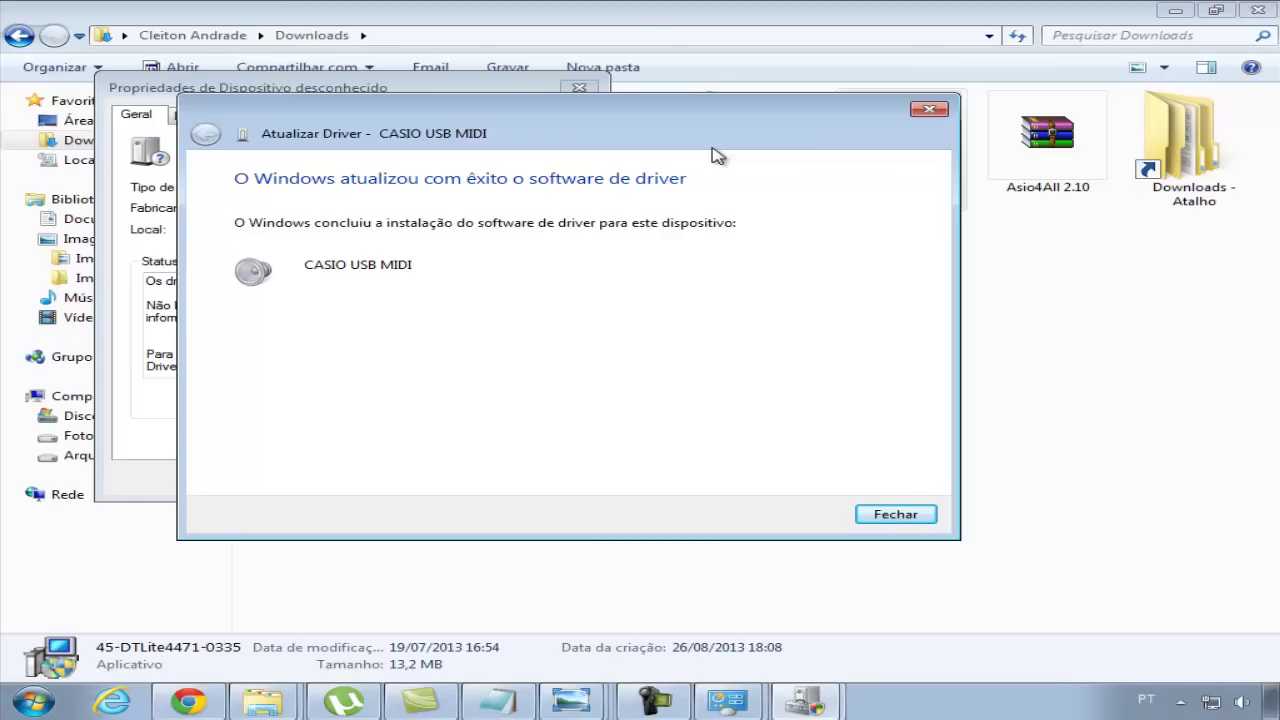
pyautogui.moveTo(713, 148); pyautogui.dragTo(716, 114)
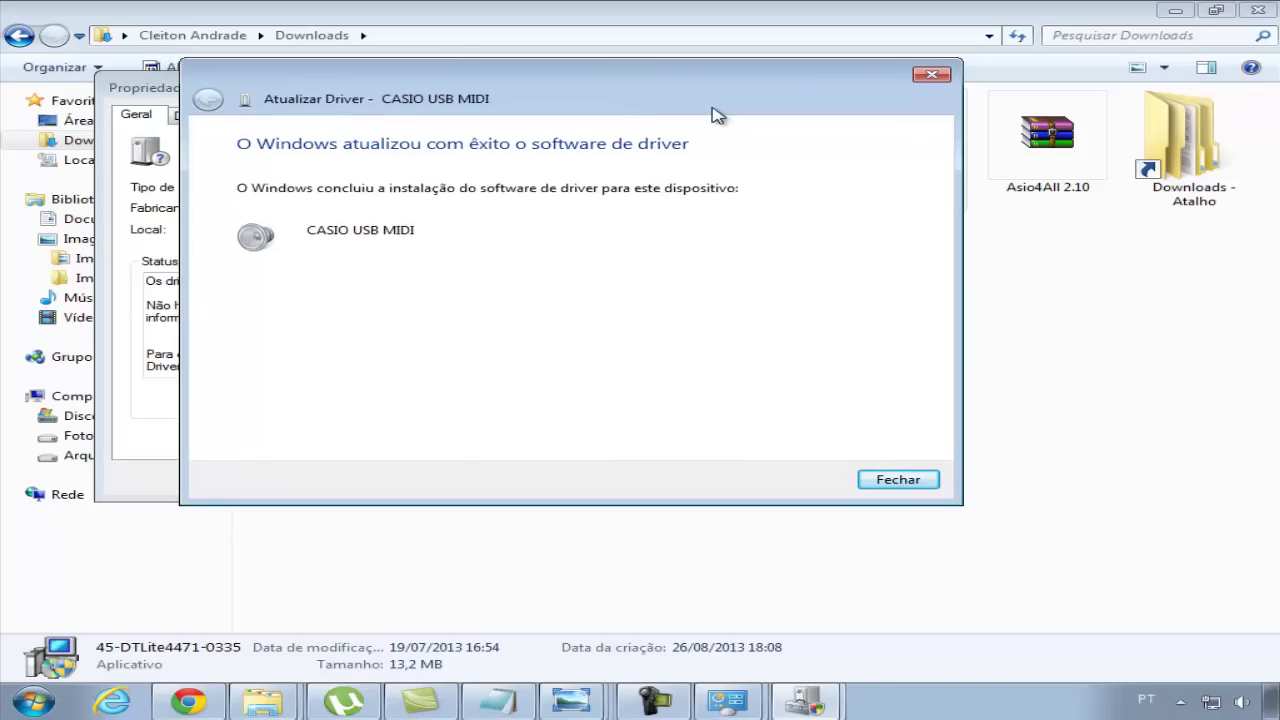
pyautogui.click(896, 481)
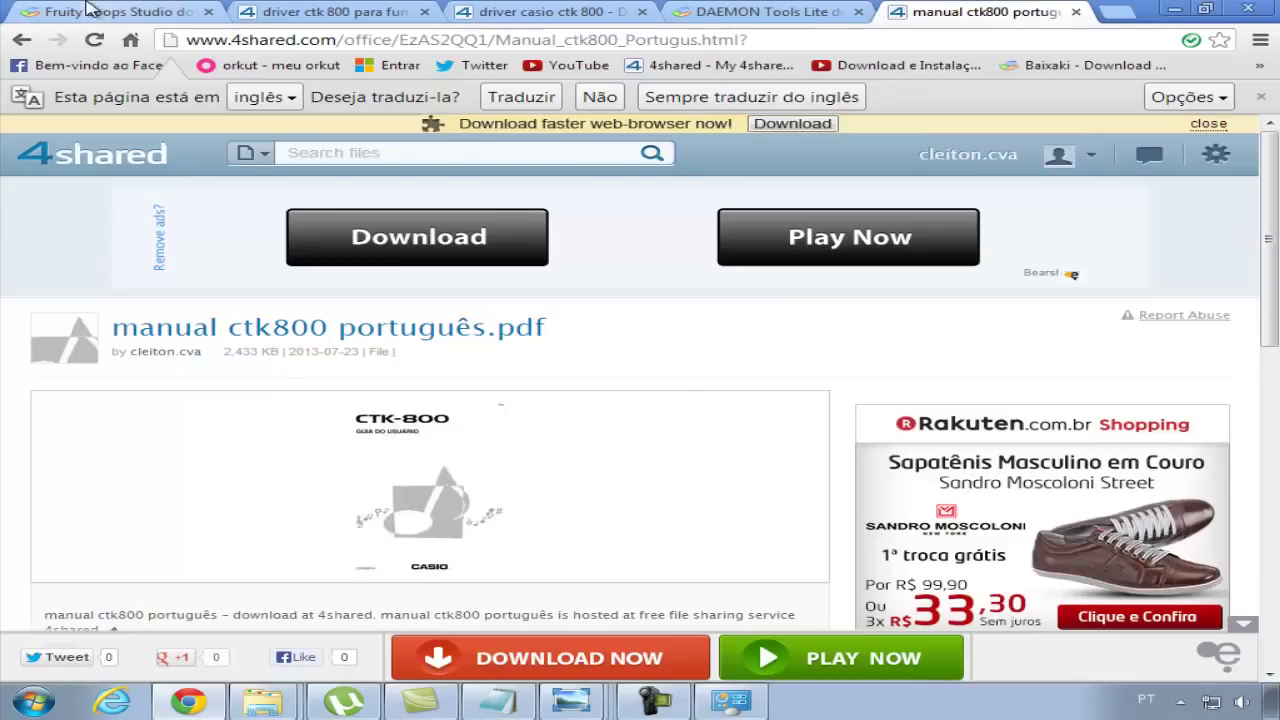
# Step: Switch to Chrome and look at the Fruity Loops Studio download page on Baixaki
pyautogui.click(92, 11)
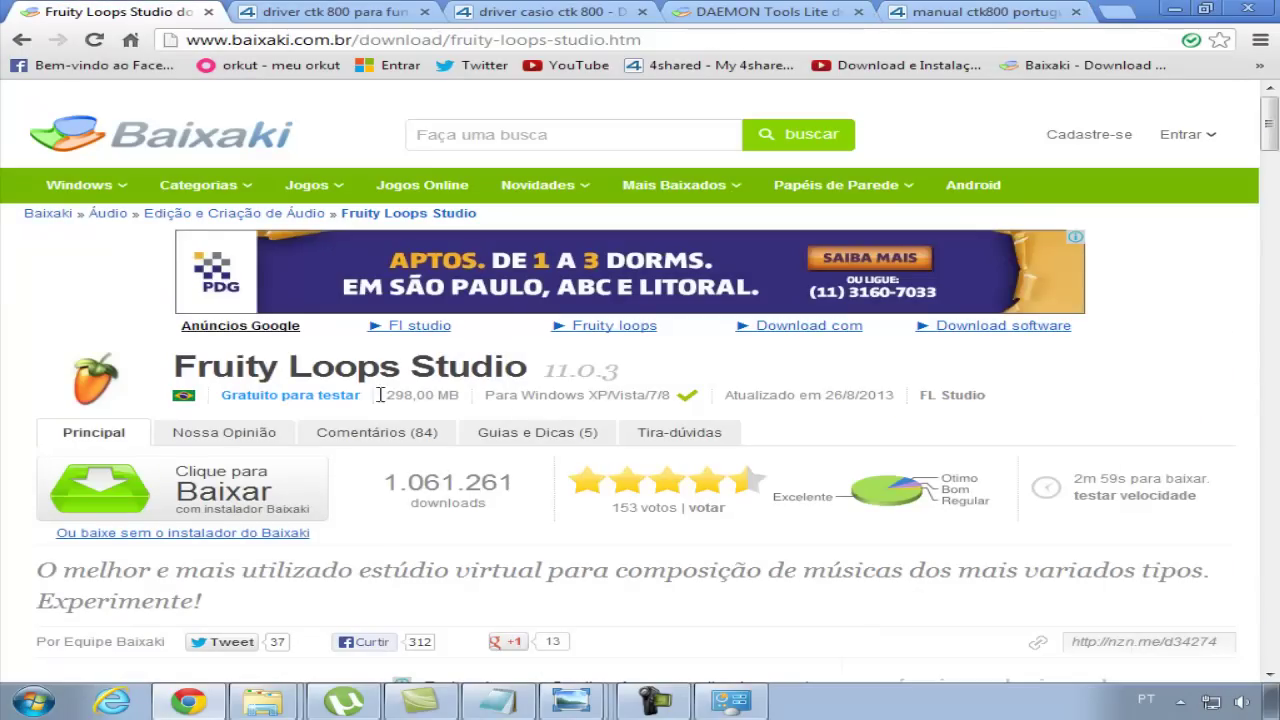
pyautogui.scroll(-1, 213, 370)
pyautogui.scroll(1, 130, 230)
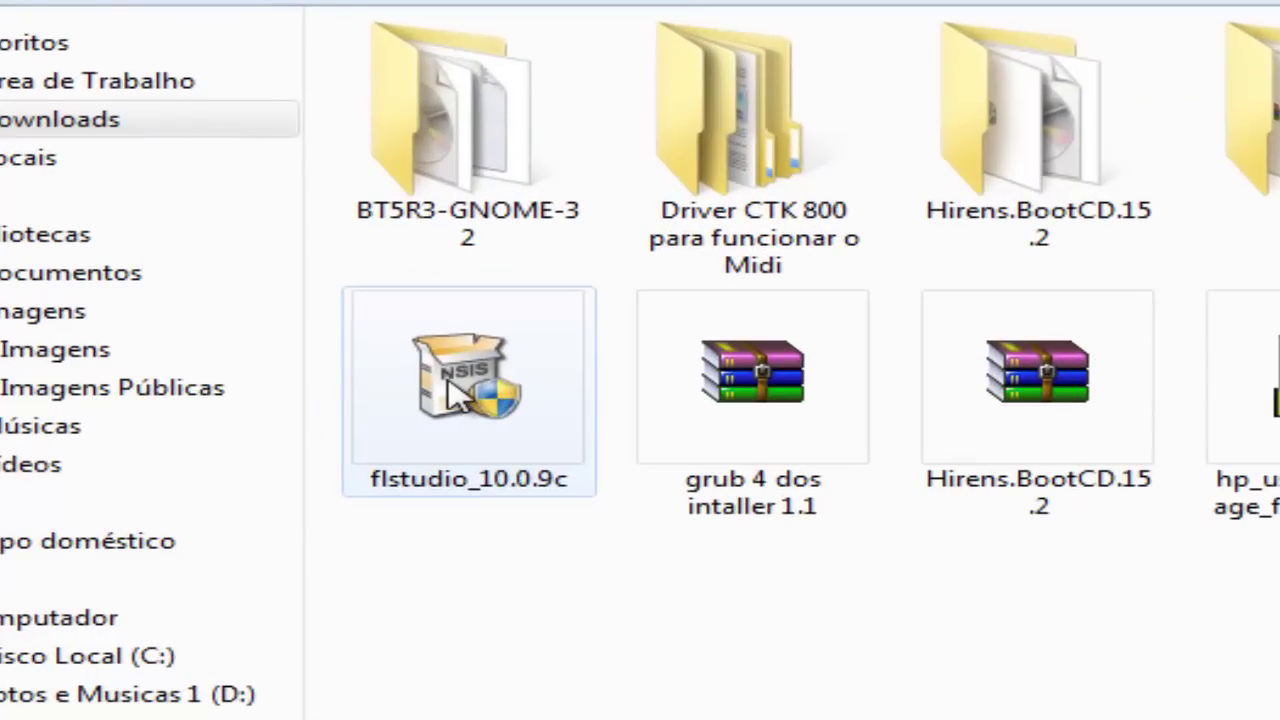
# Step: Run the flstudio_10.0.9c installer from the Downloads folder and accept the FL Studio license agreement
pyautogui.click(392, 340)
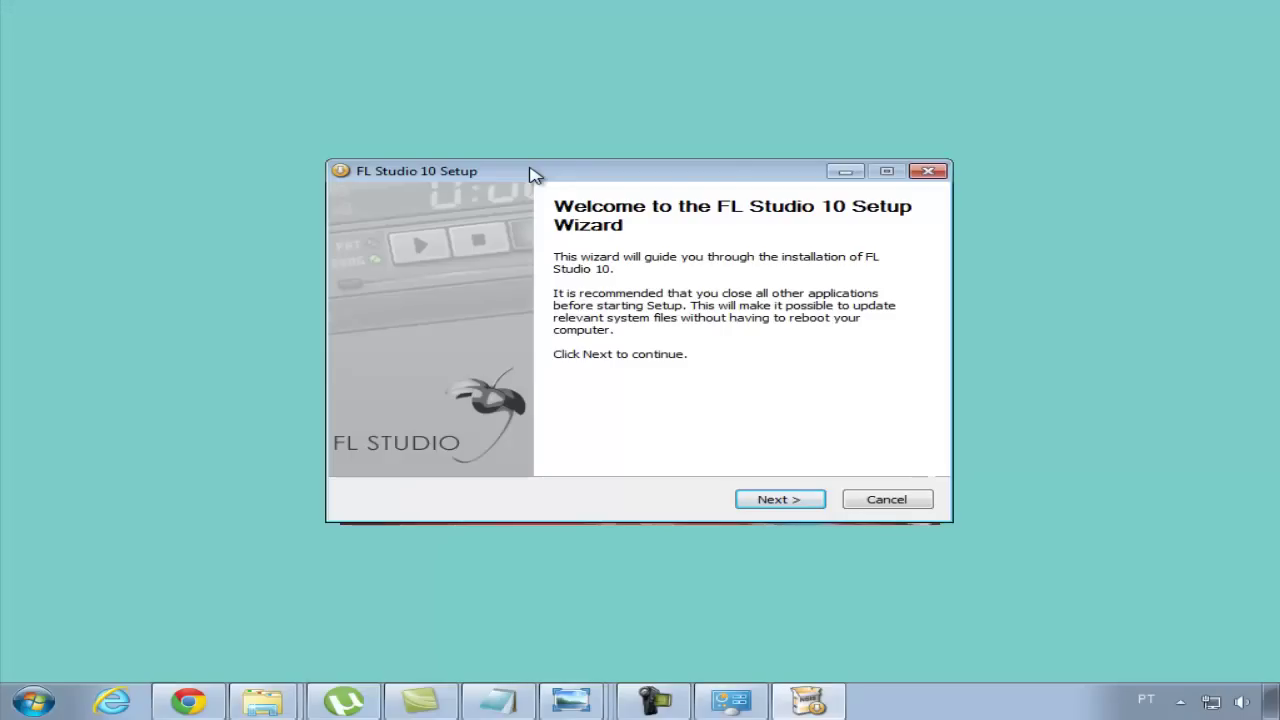
pyautogui.moveTo(534, 177); pyautogui.dragTo(433, 145)
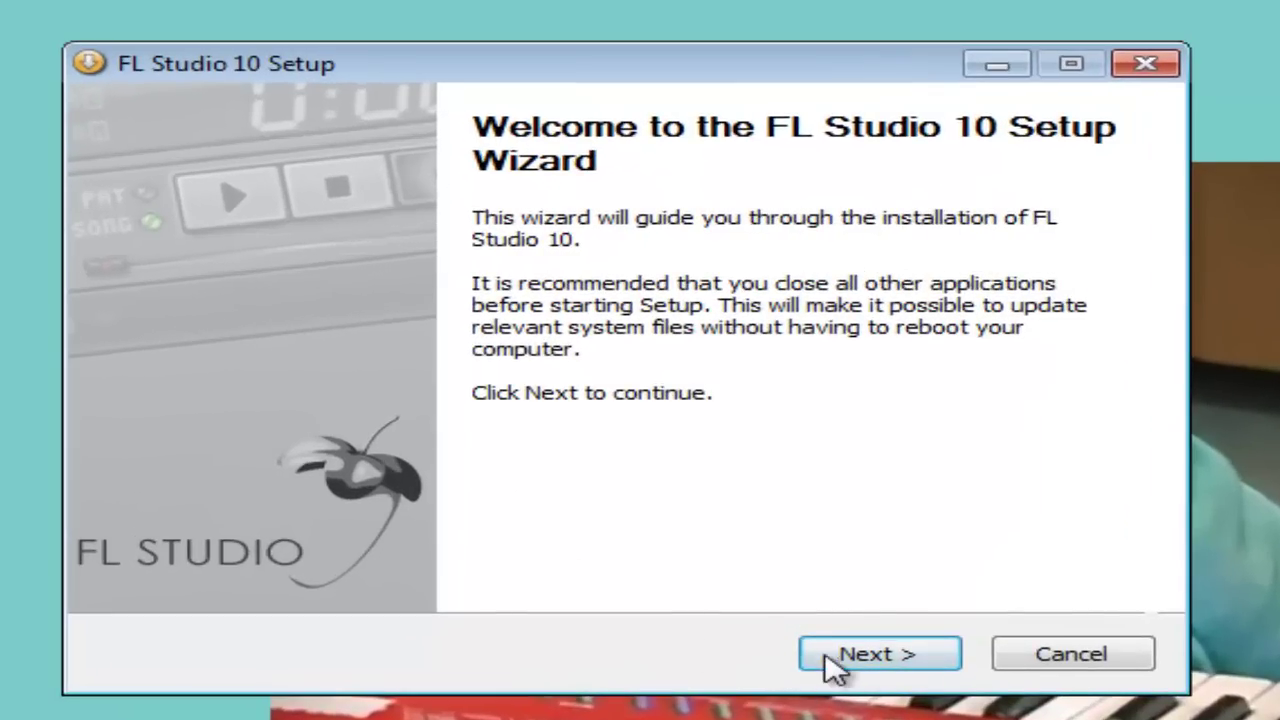
pyautogui.click(877, 664)
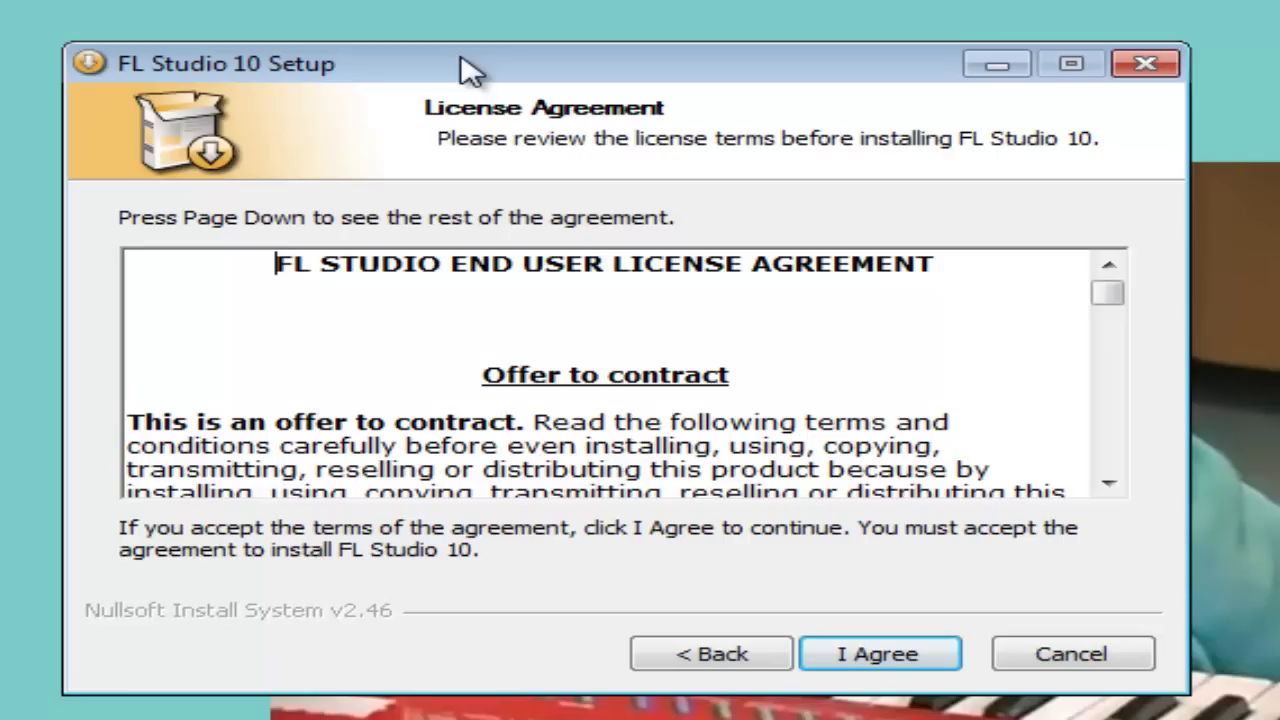
pyautogui.click(890, 667)
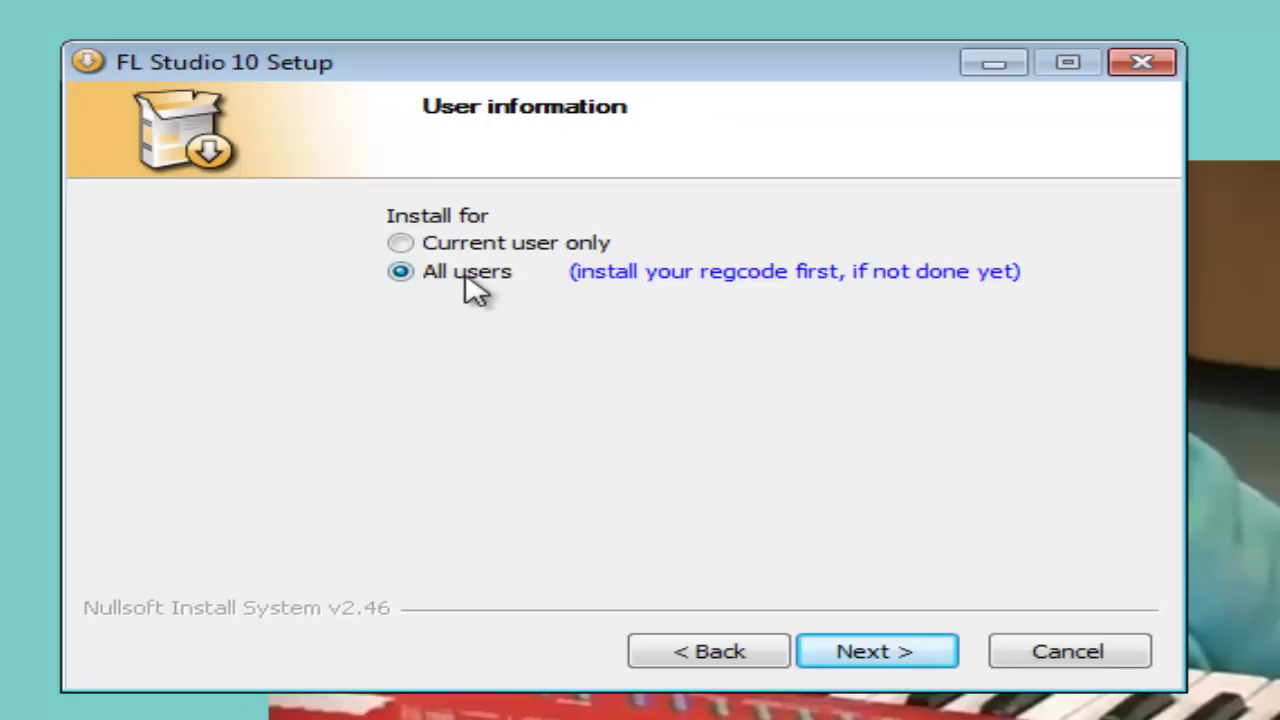
# Step: Install FL Studio 10 for all users with the Full component set in the default folder, declining Baidu Hao123 as the home page
pyautogui.click(881, 656)
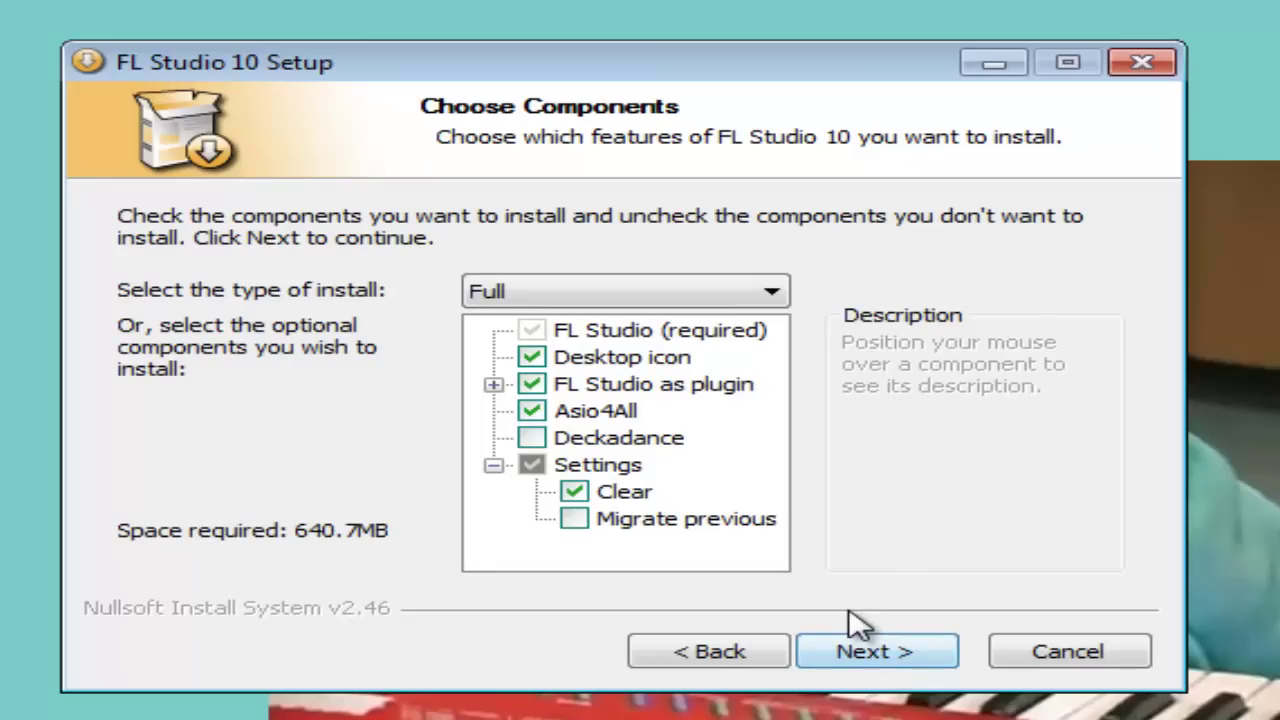
pyautogui.click(889, 658)
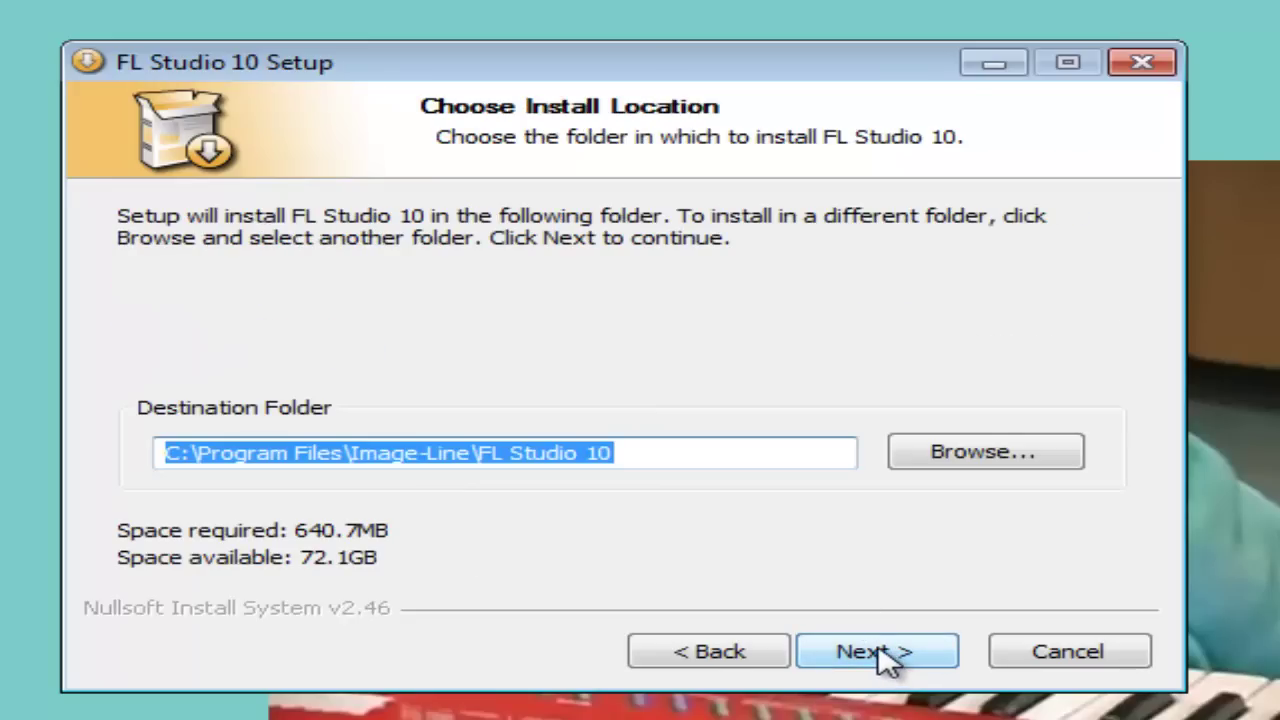
pyautogui.click(862, 658)
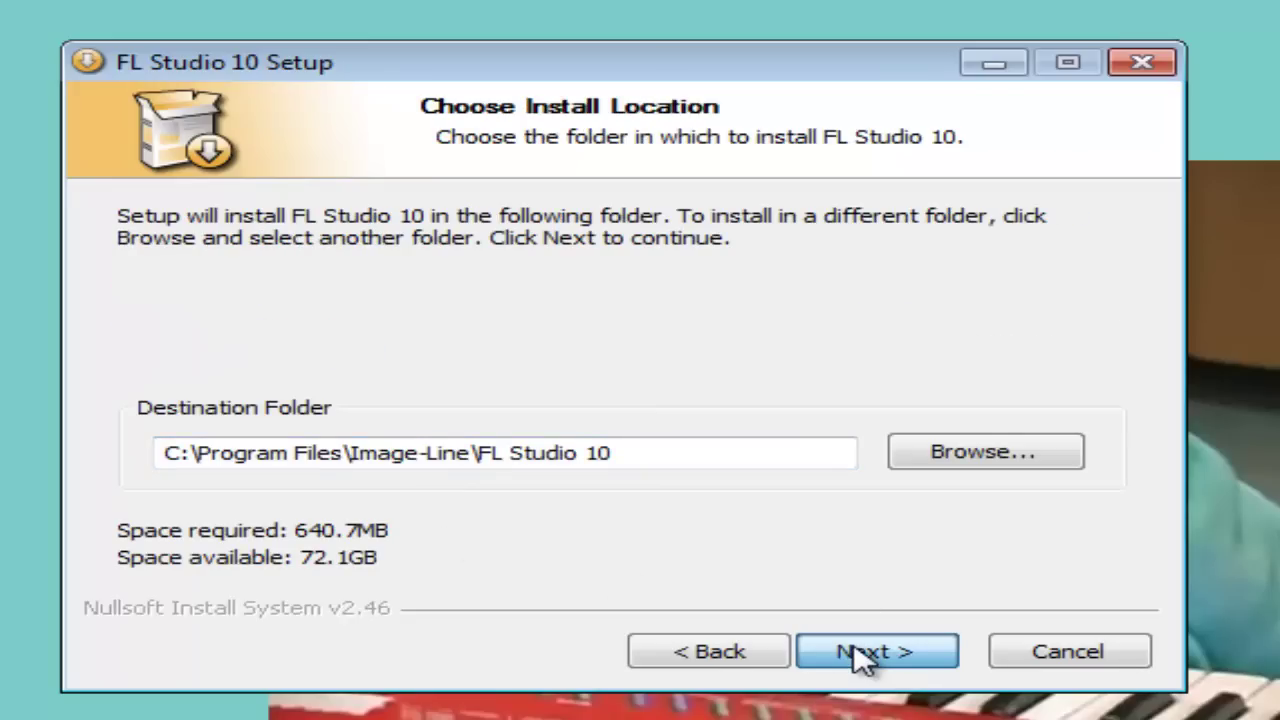
pyautogui.click(900, 662)
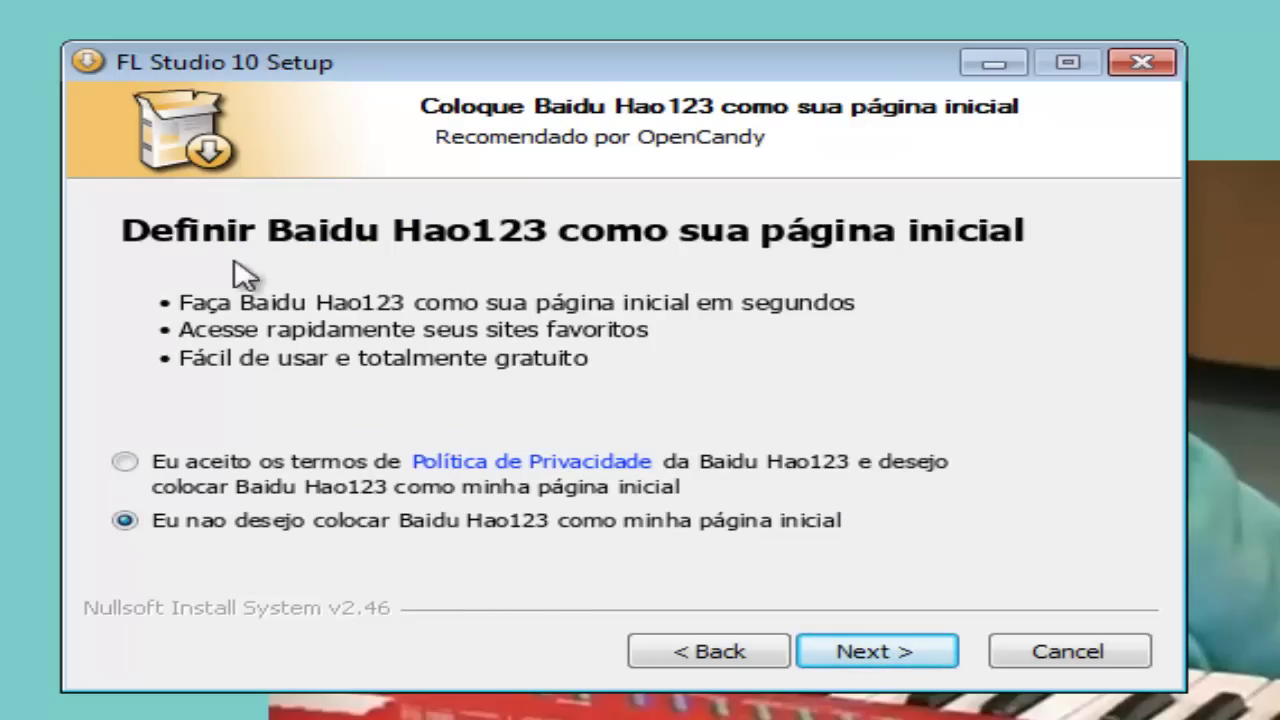
pyautogui.click(884, 661)
pyautogui.click(884, 661)
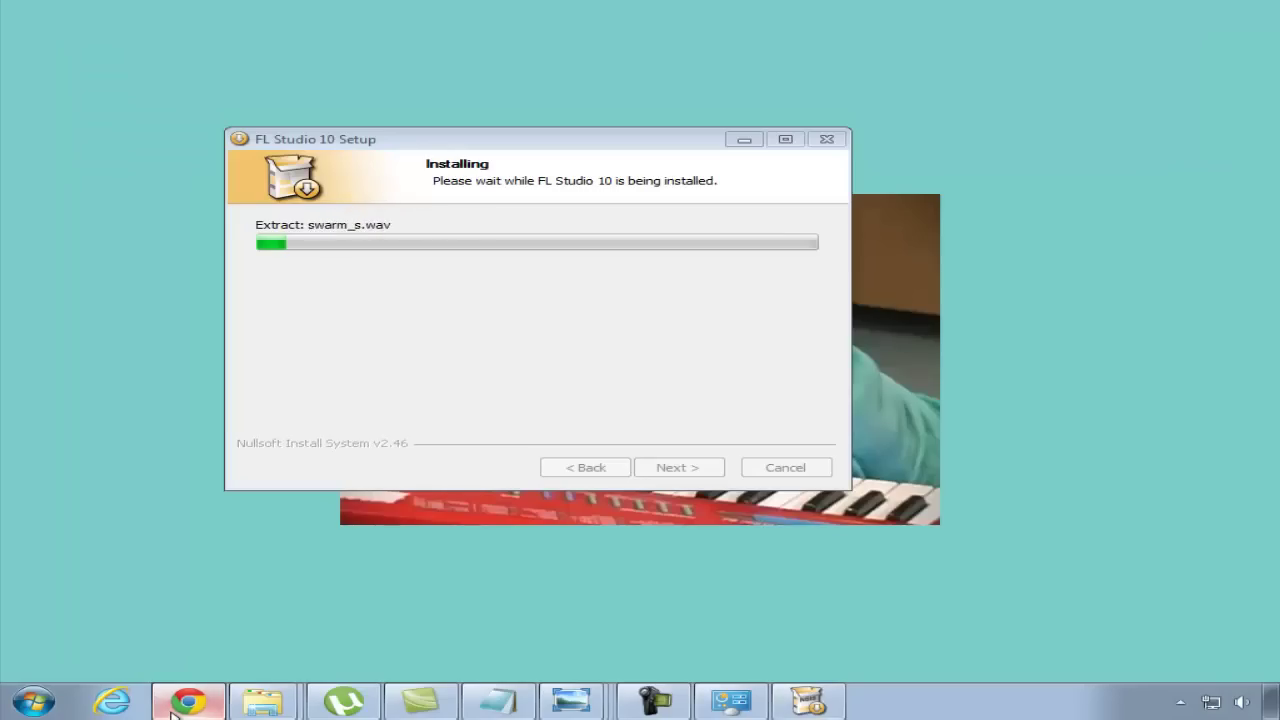
pyautogui.click(173, 706)
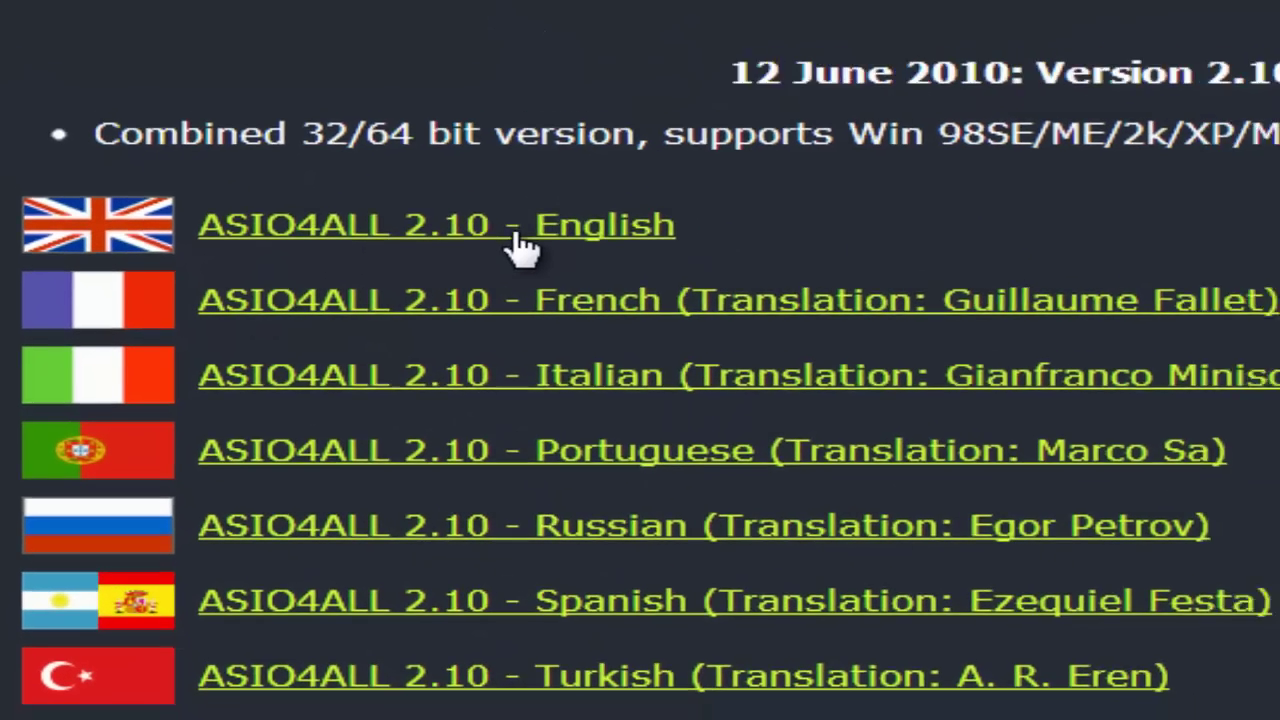
pyautogui.scroll(5, 520, 250)
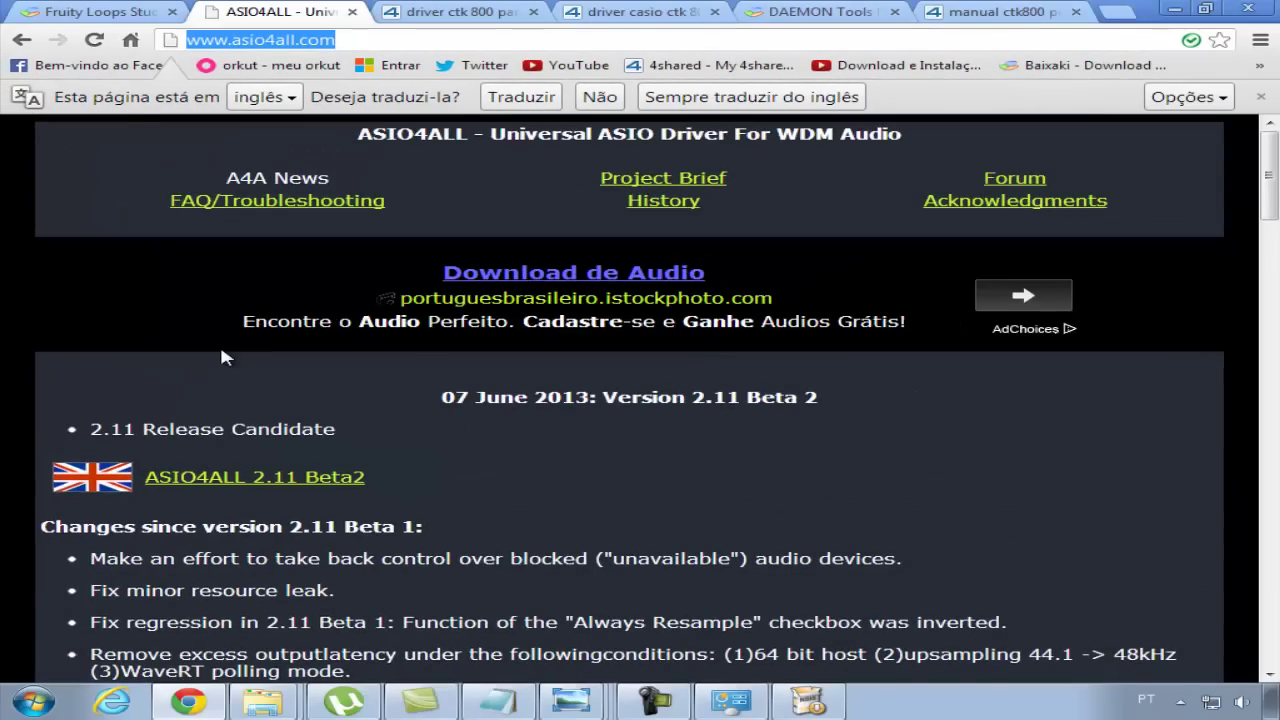
pyautogui.scroll(-12, 222, 351)
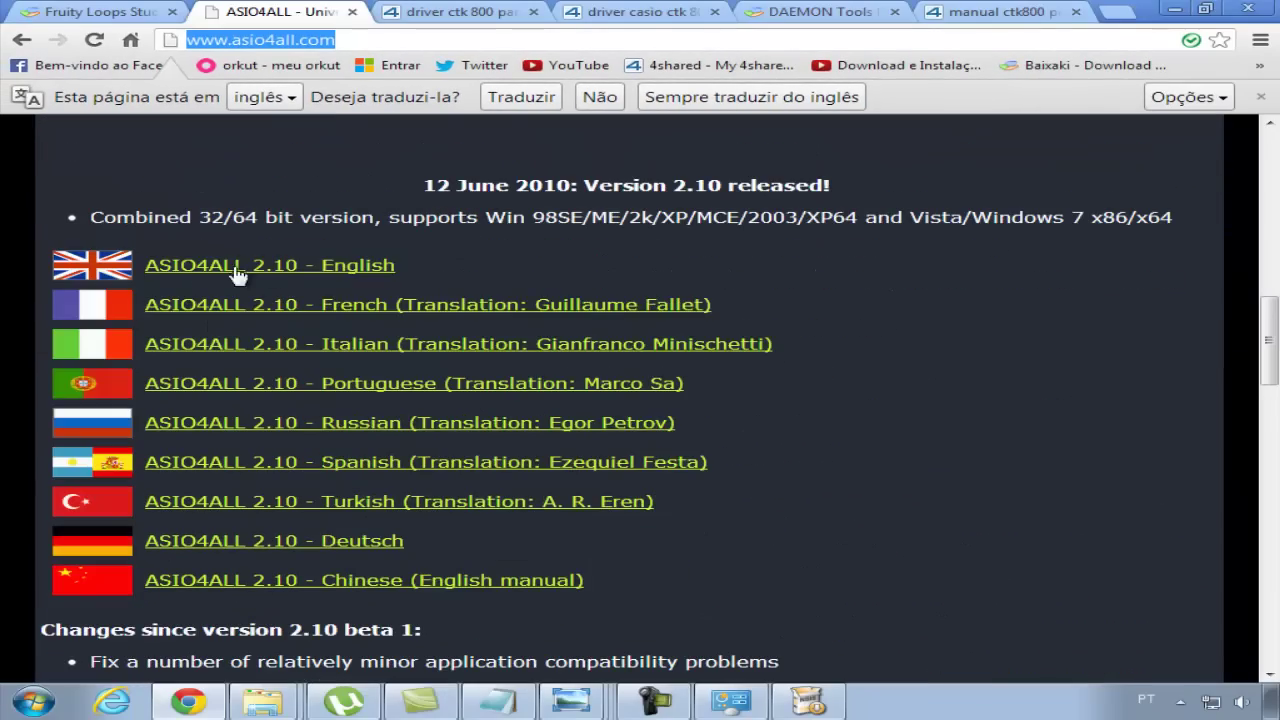
pyautogui.scroll(4, 628, 245)
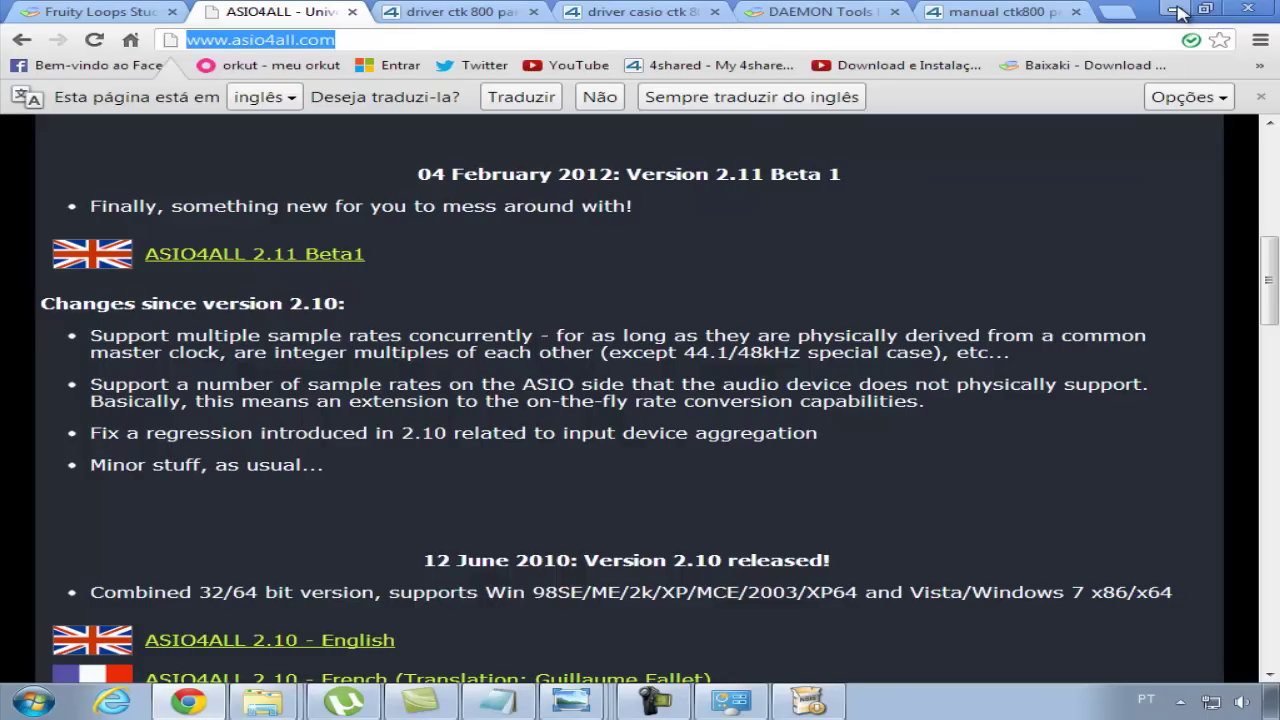
pyautogui.scroll(-3, 769, 272)
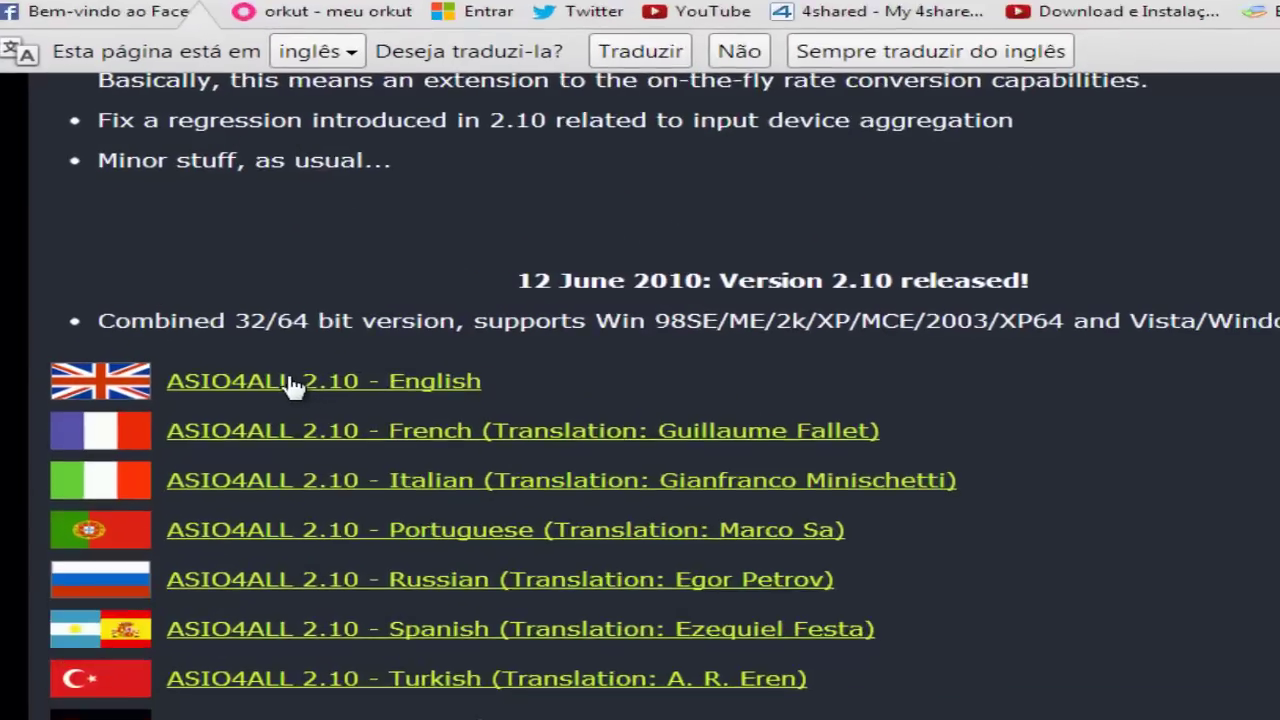
pyautogui.click(415, 434)
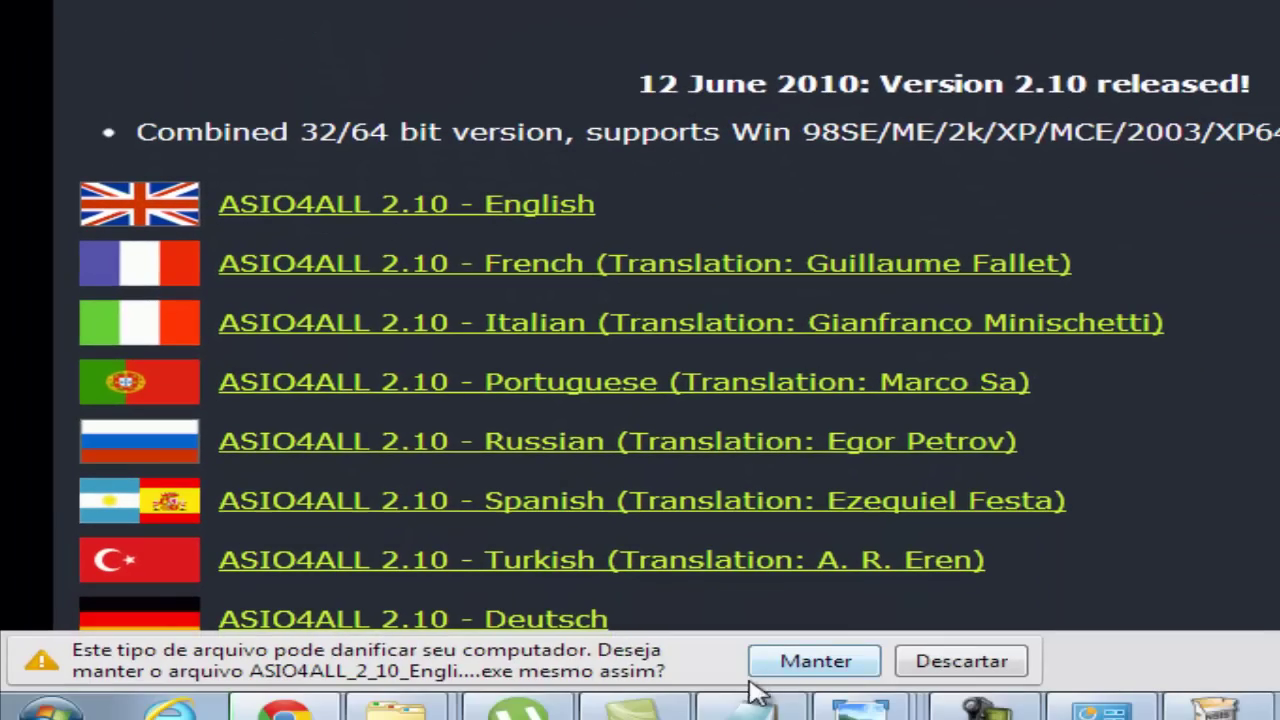
pyautogui.click(785, 672)
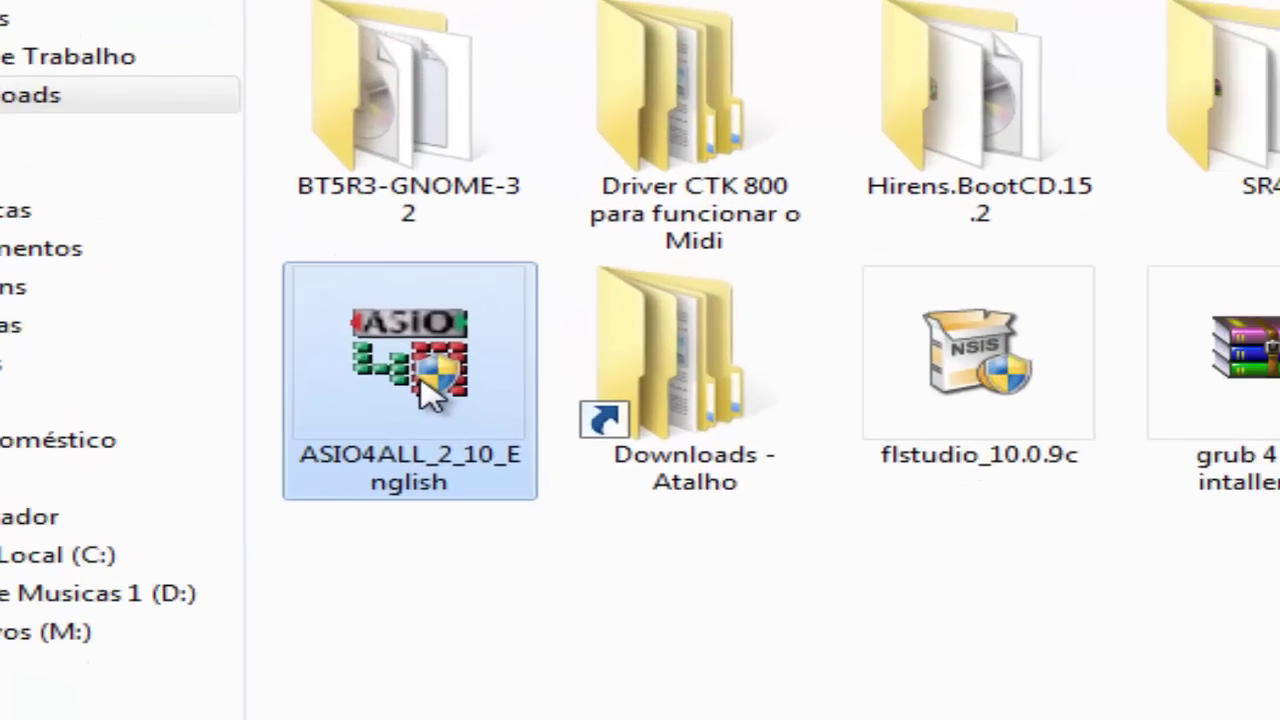
# Step: Run the ASIO4ALL_2_10_English installer from the Downloads folder and accept its license agreement
pyautogui.doubleClick(420, 382)
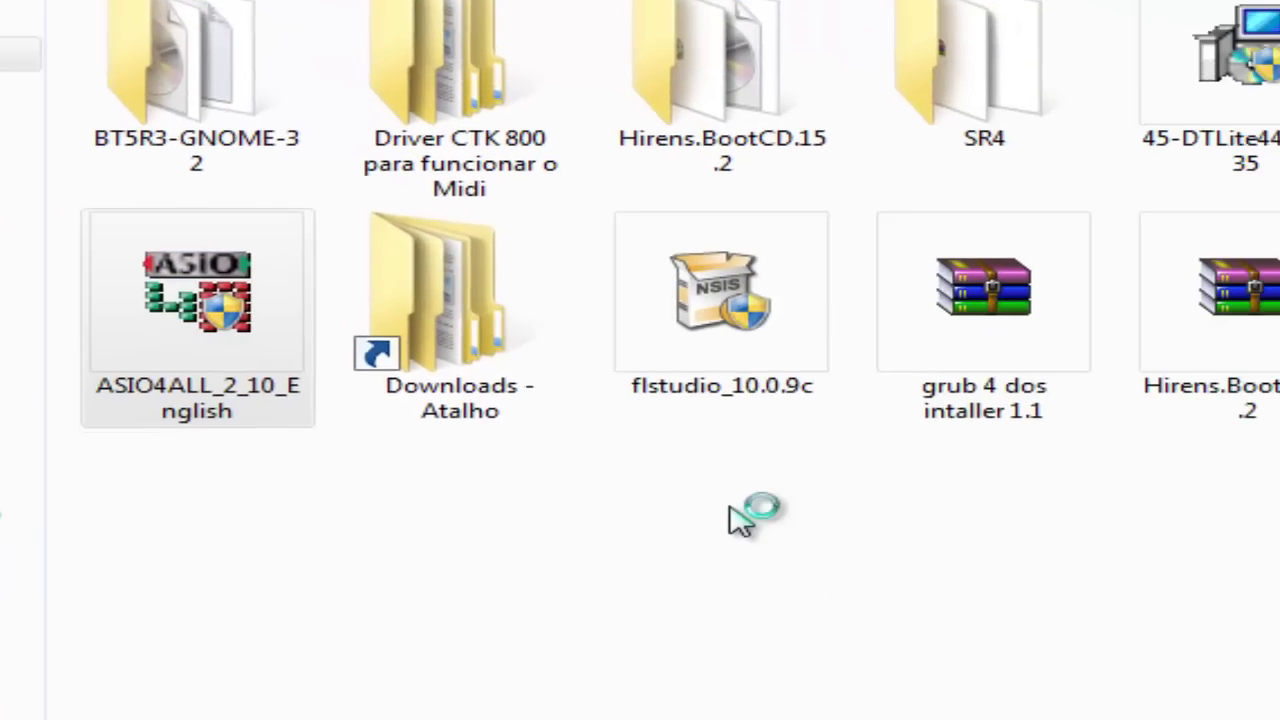
pyautogui.click(918, 662)
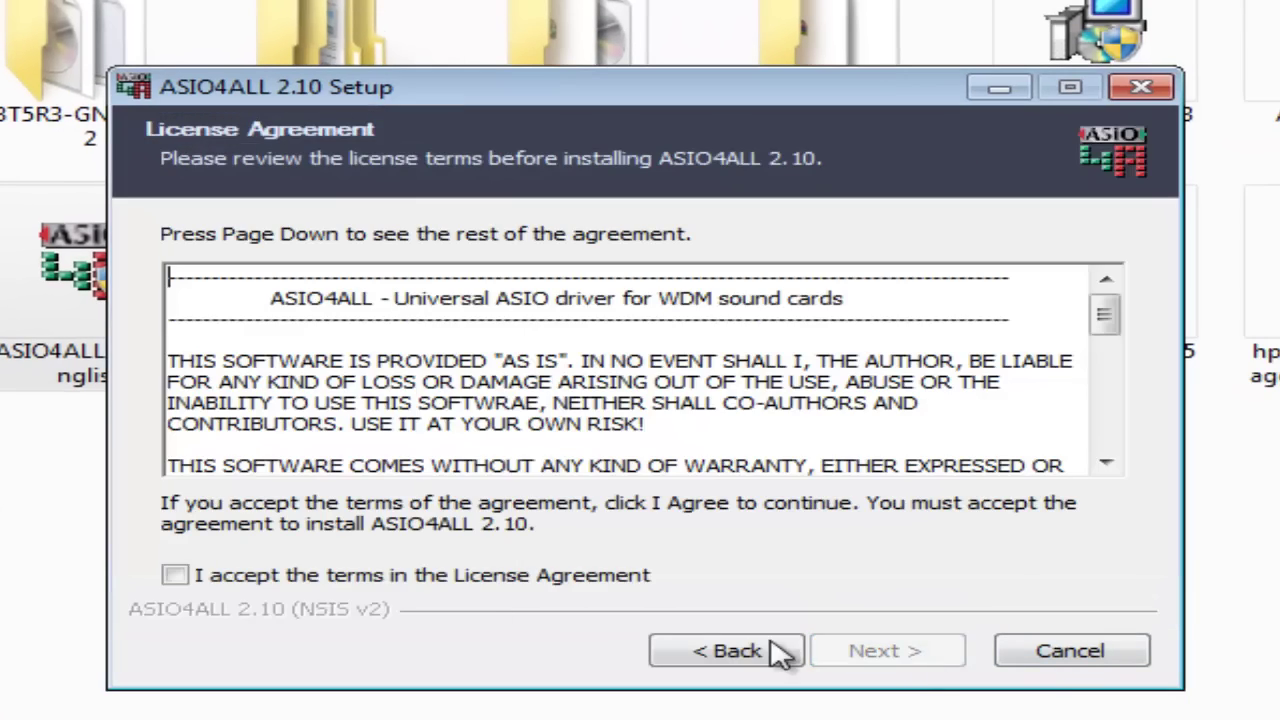
pyautogui.click(378, 576)
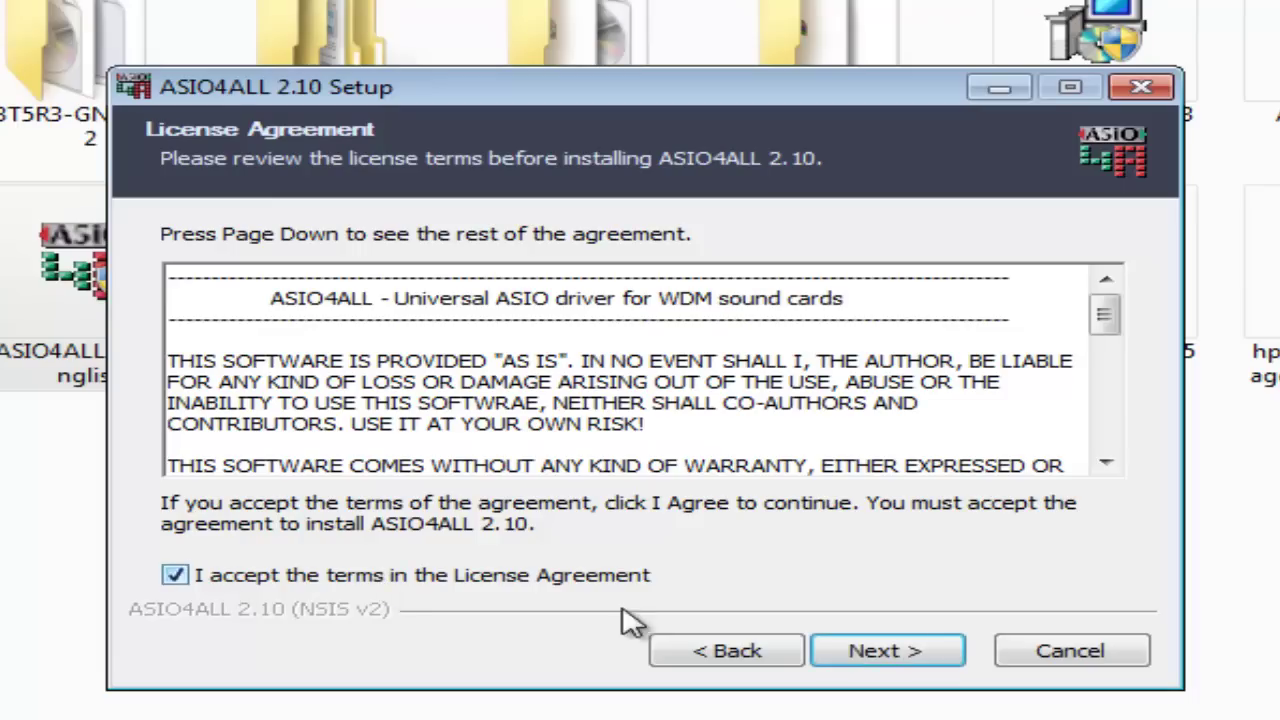
pyautogui.click(943, 654)
# Step: Install ASIO4ALL 2.10 with the ReWuschel and Off-Line Settings components in the default folder, and finish the setup wizard
pyautogui.click(514, 369)
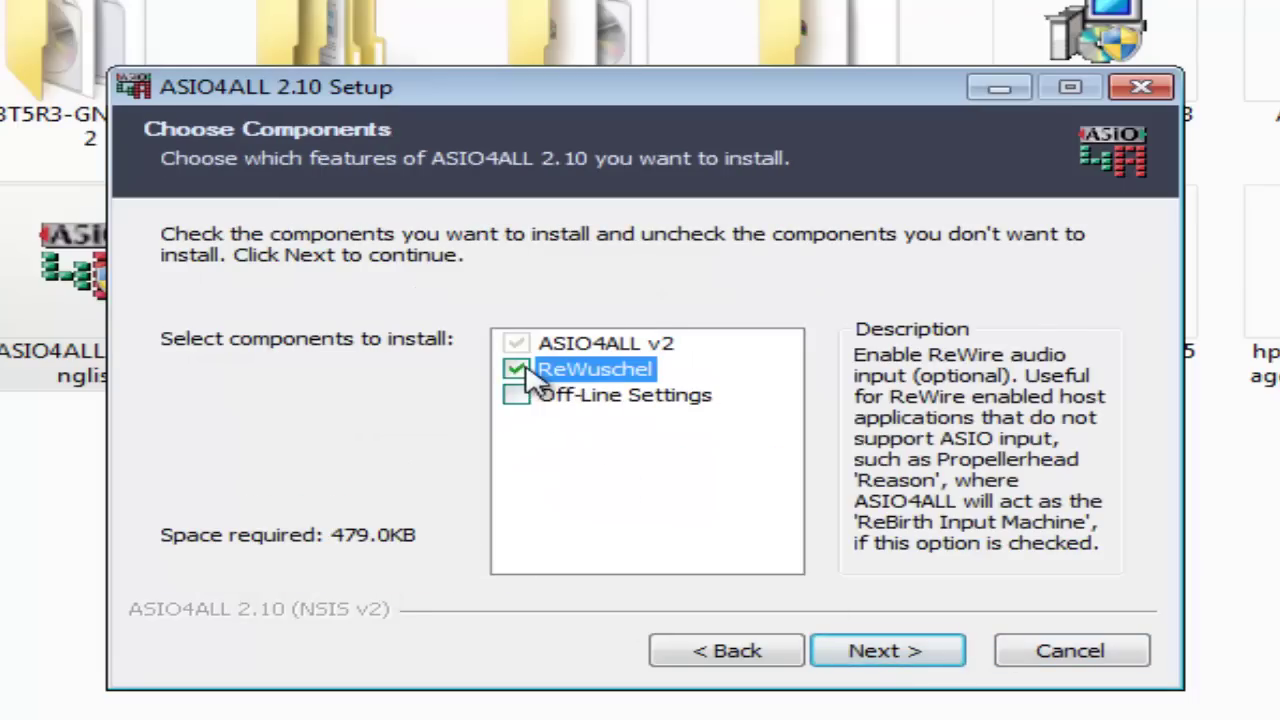
pyautogui.click(516, 395)
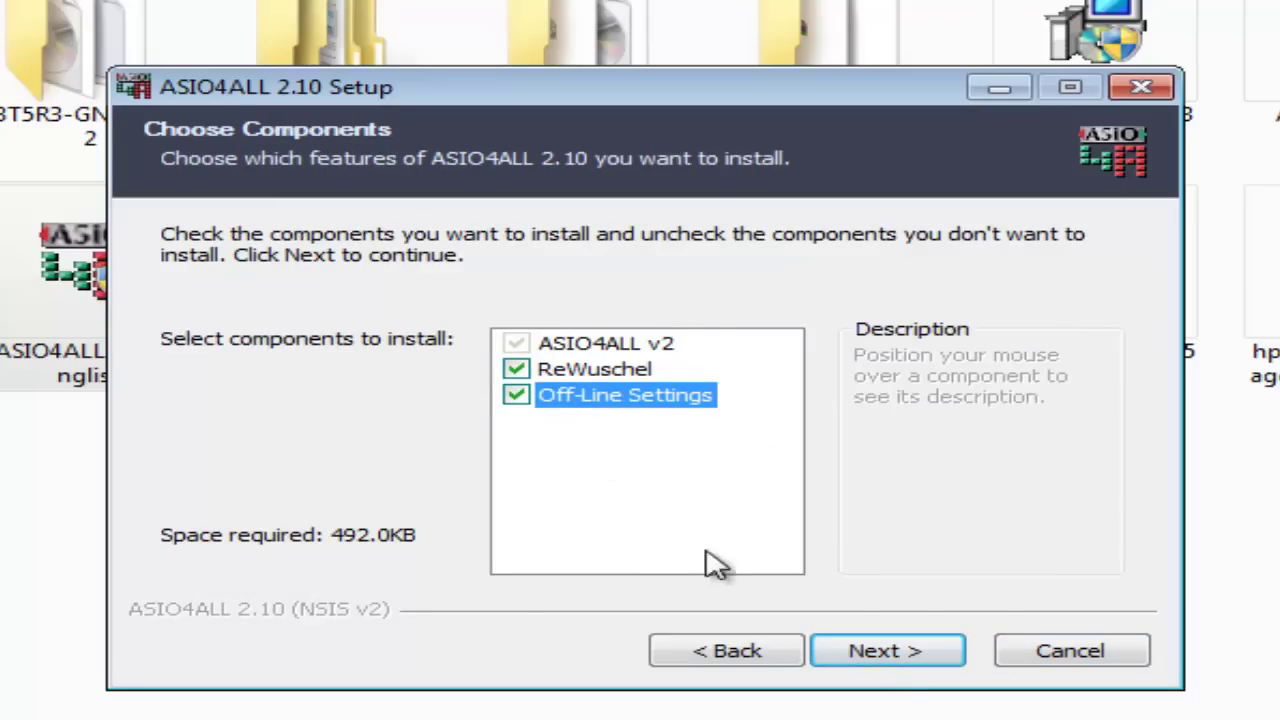
pyautogui.click(907, 652)
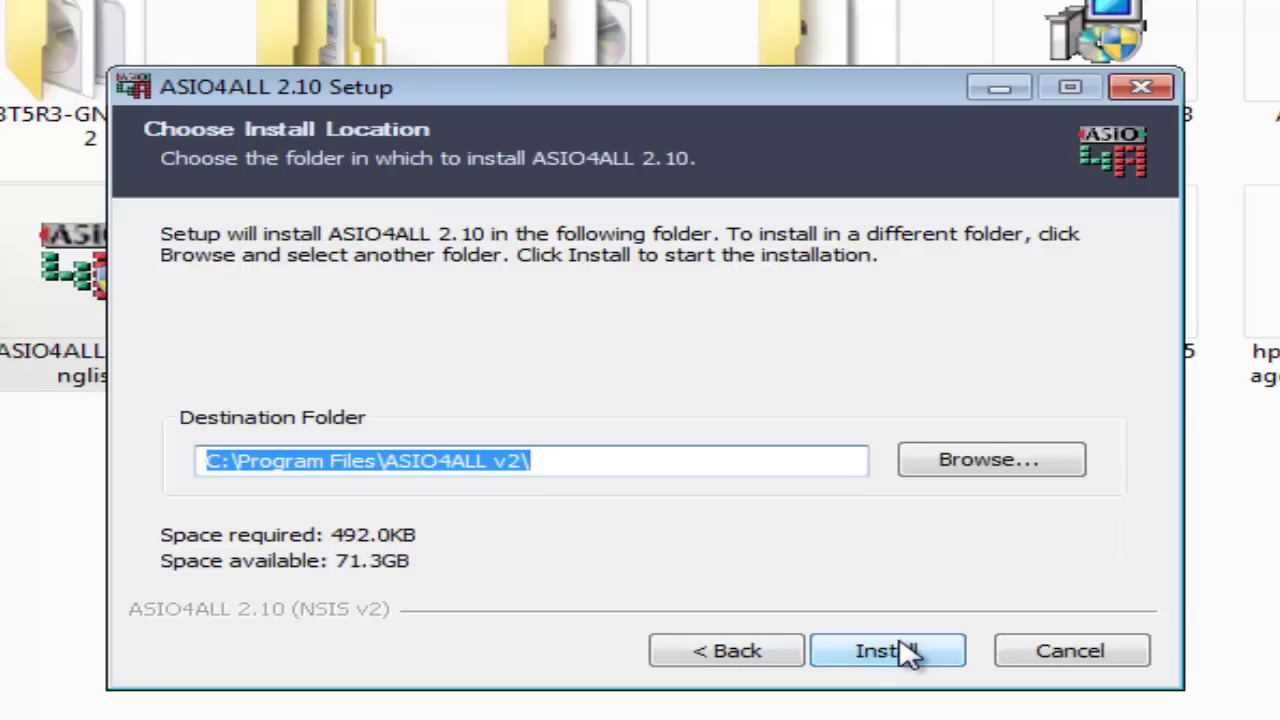
pyautogui.click(911, 658)
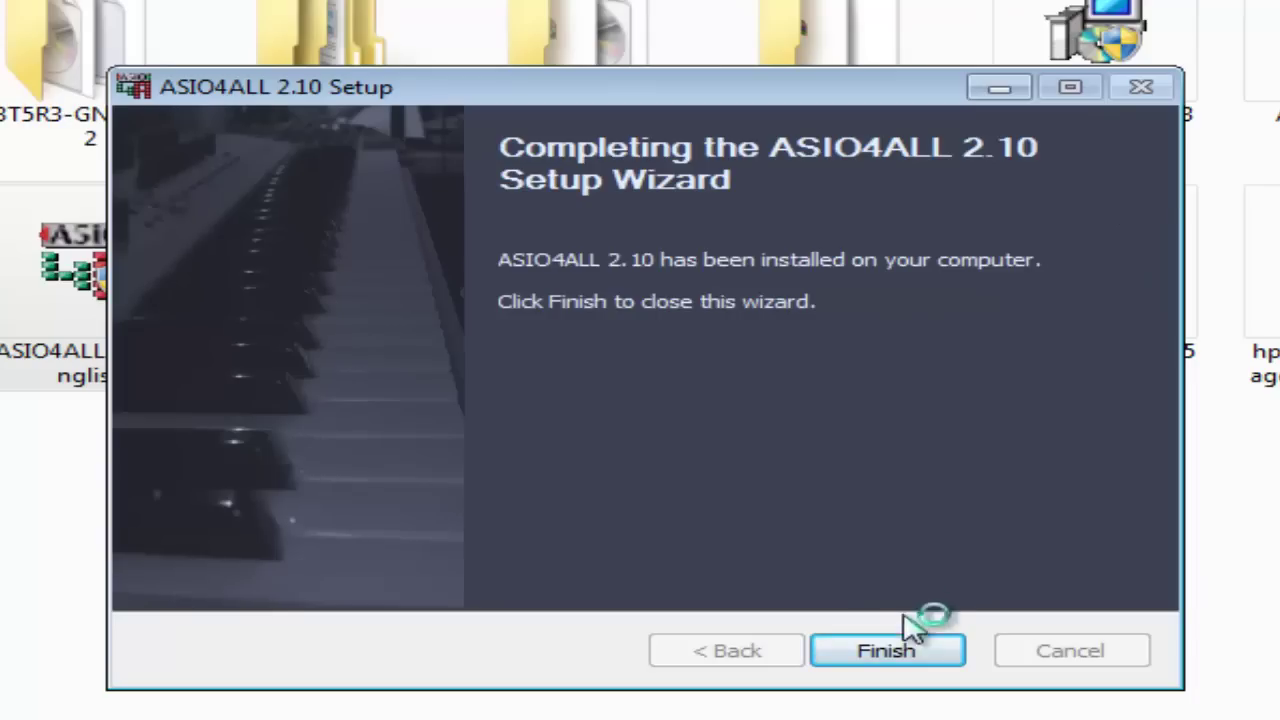
pyautogui.click(885, 655)
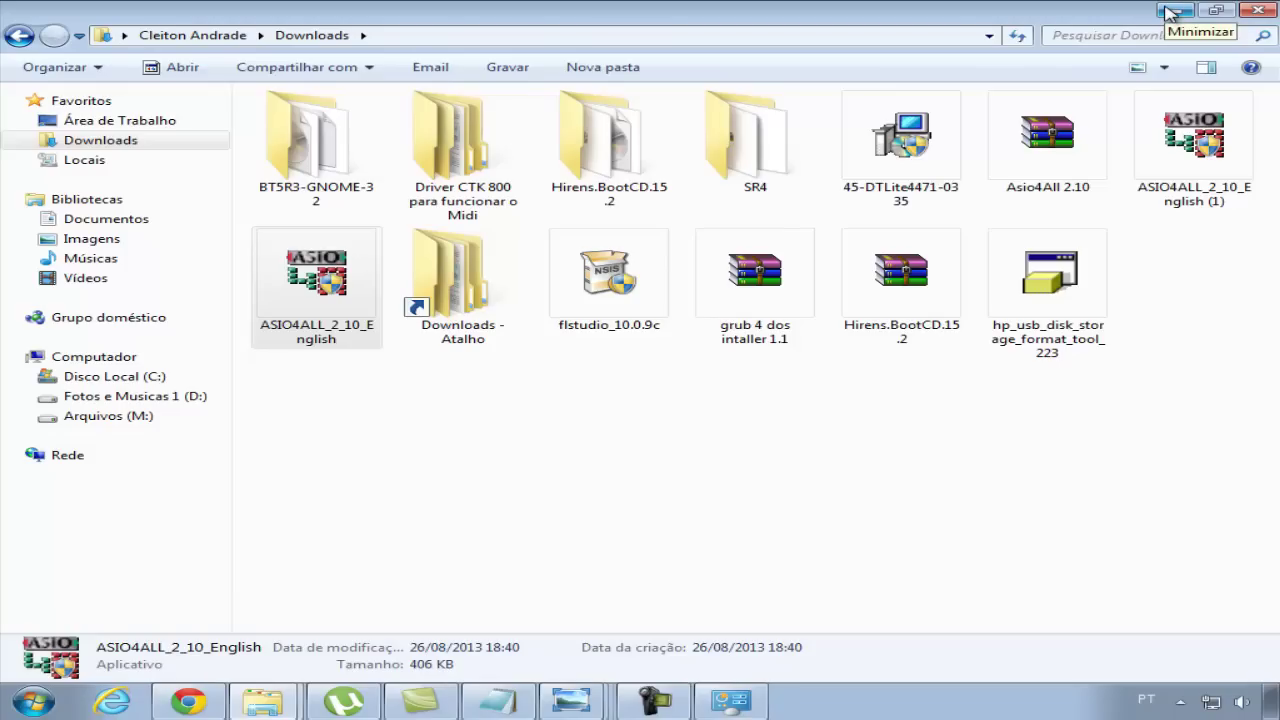
# Step: Minimize the Downloads window, launch FL Studio 10 and dismiss its demo version notice
pyautogui.click(1171, 12)
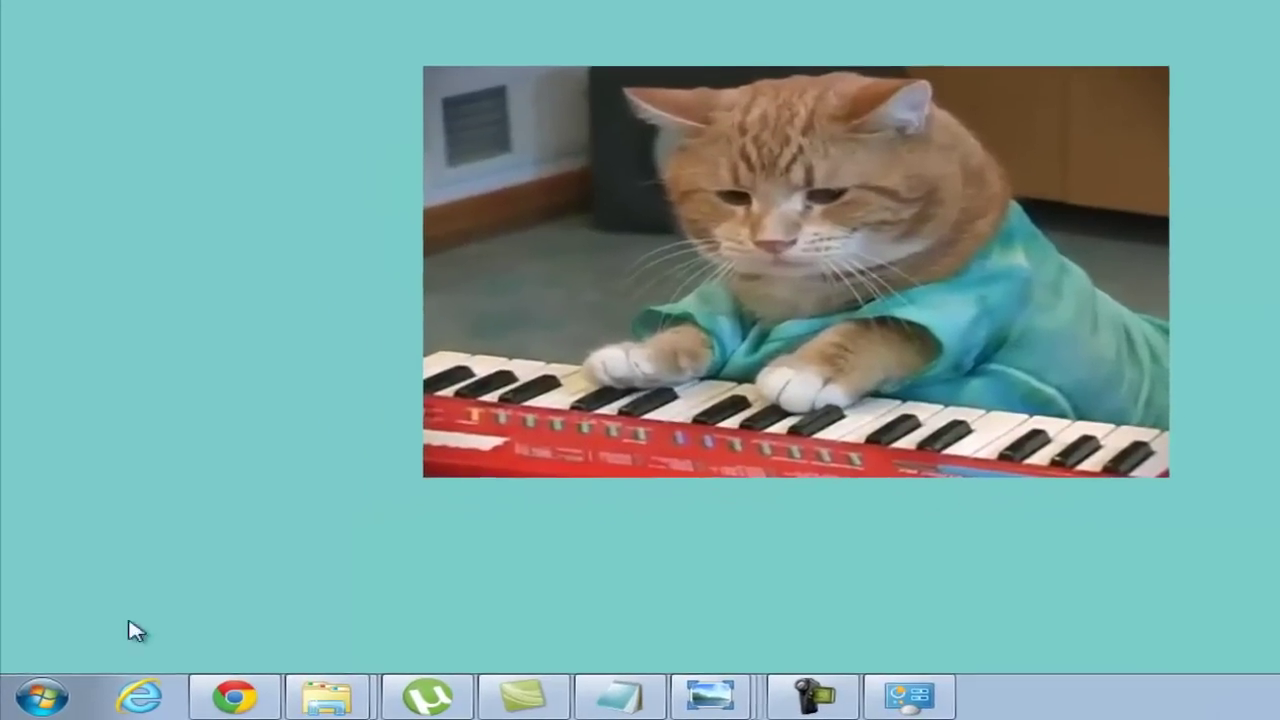
pyautogui.press('super')
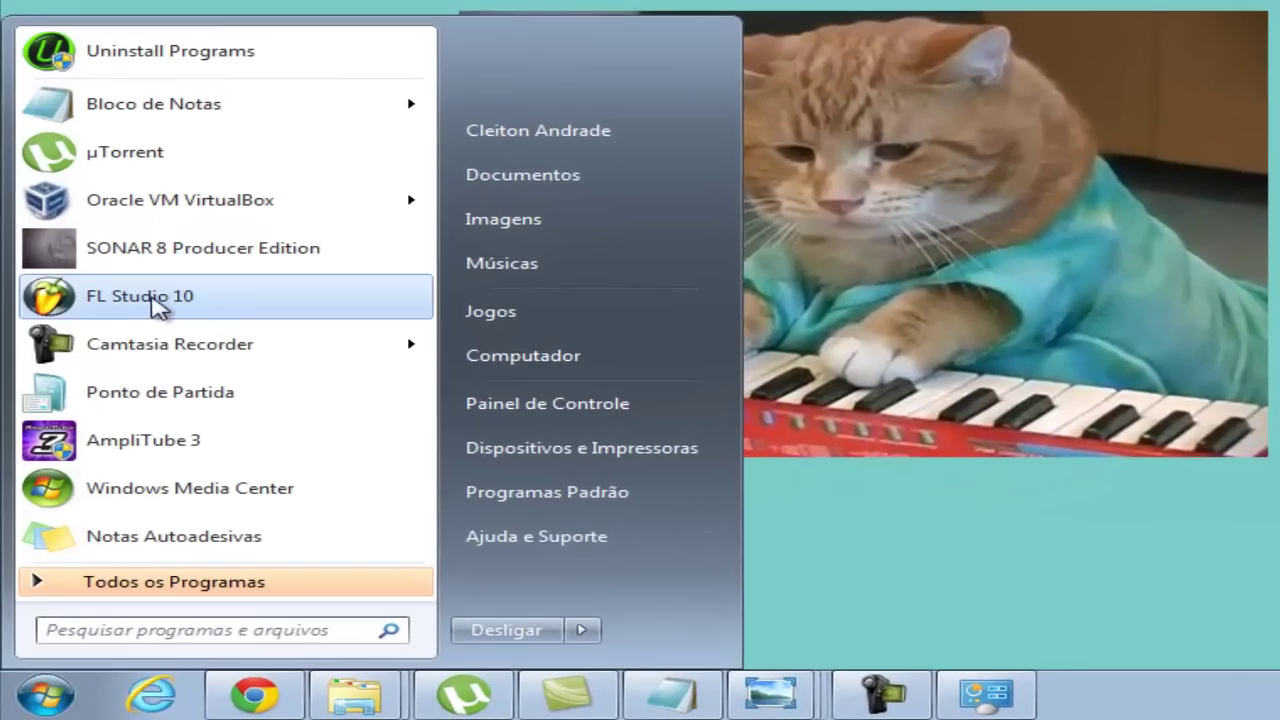
pyautogui.click(140, 300)
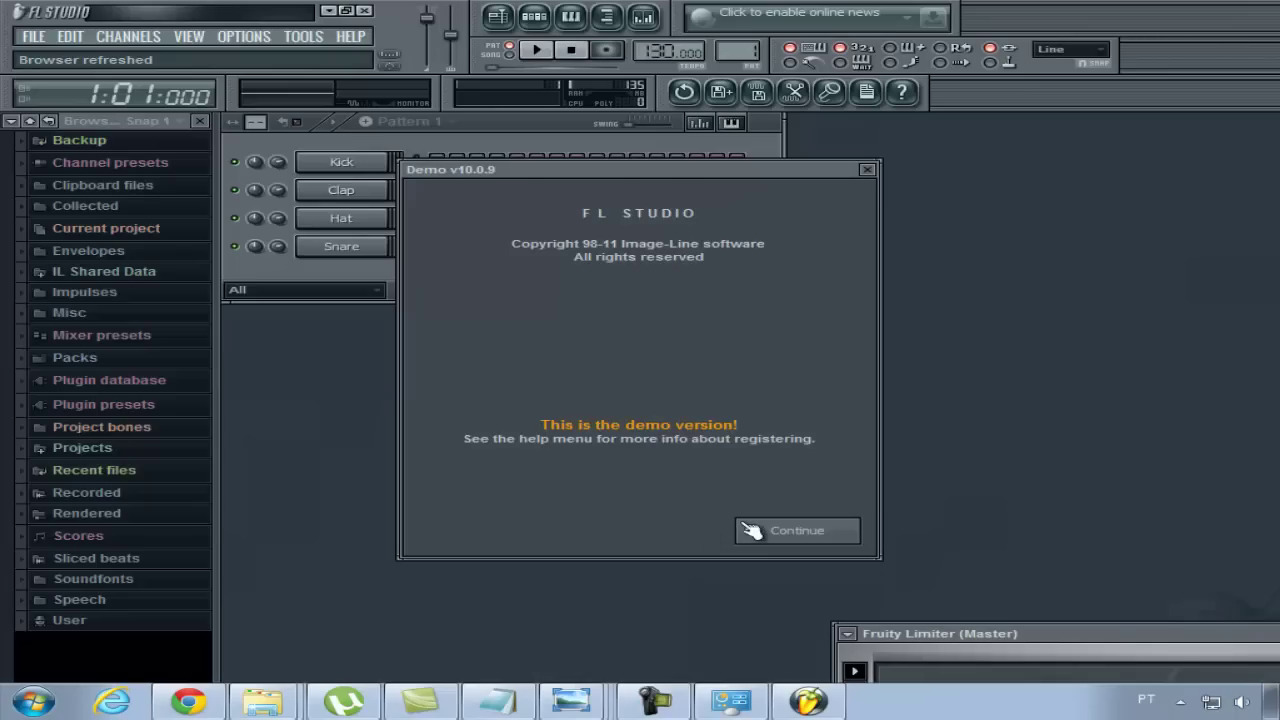
pyautogui.click(751, 530)
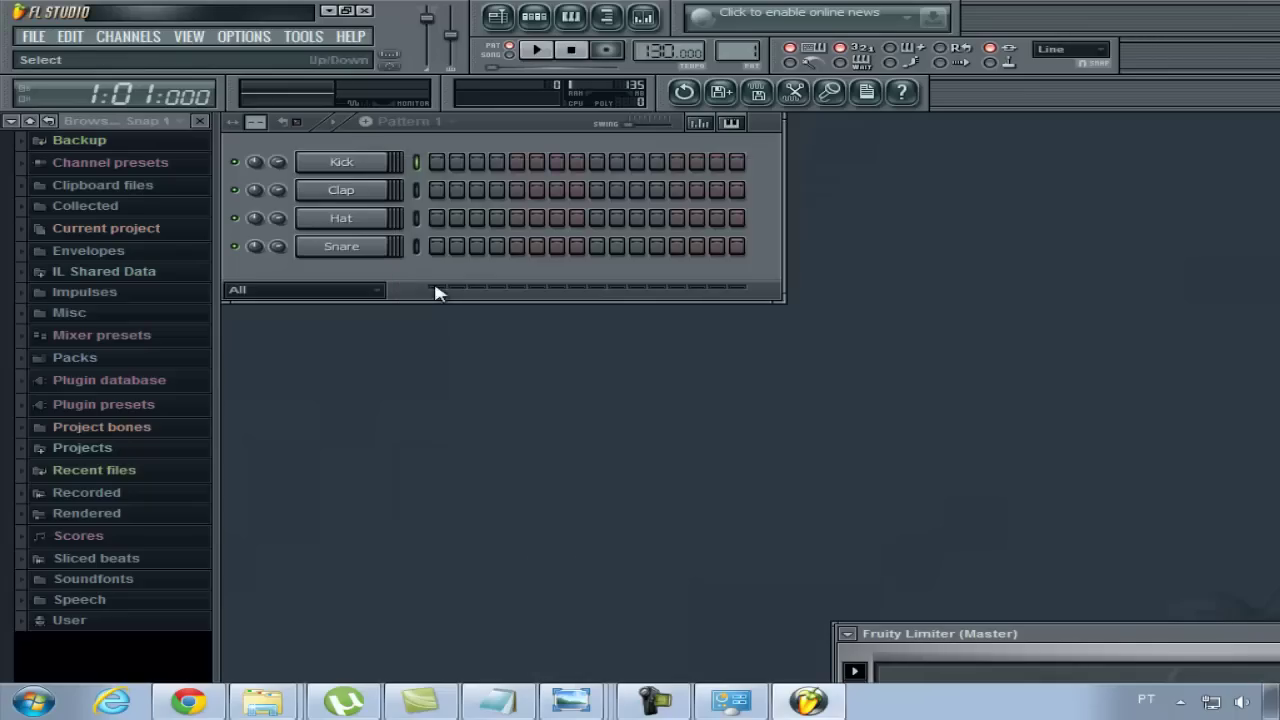